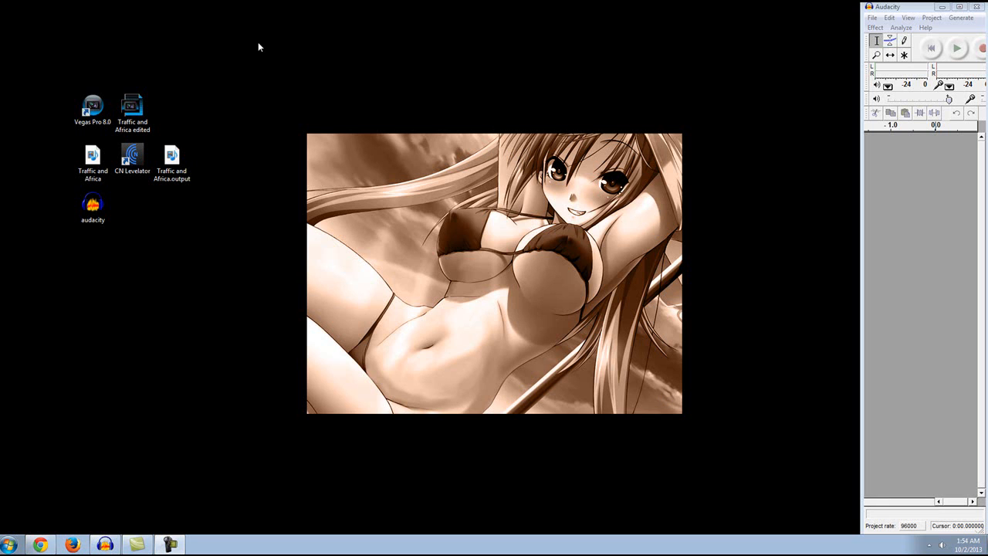
click(92, 108)
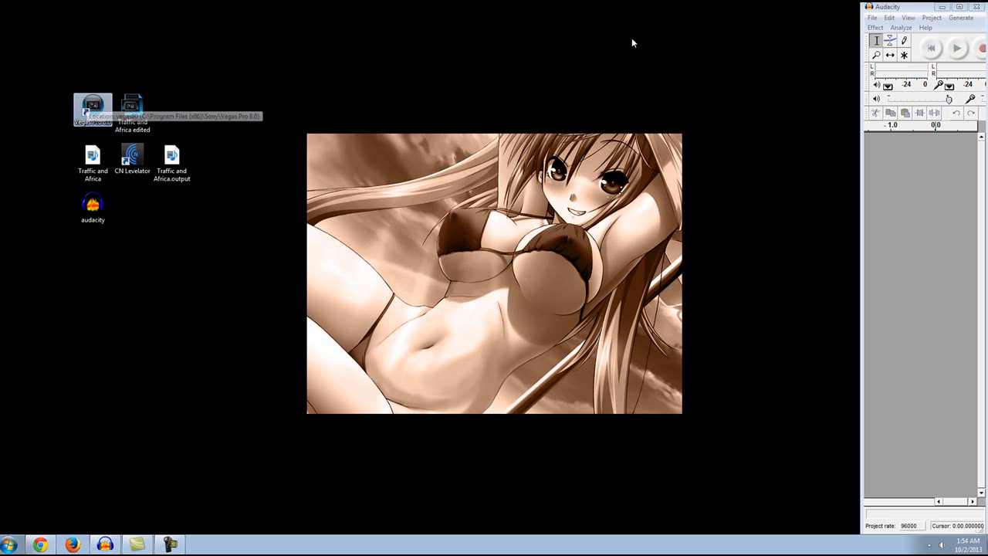
click(882, 9)
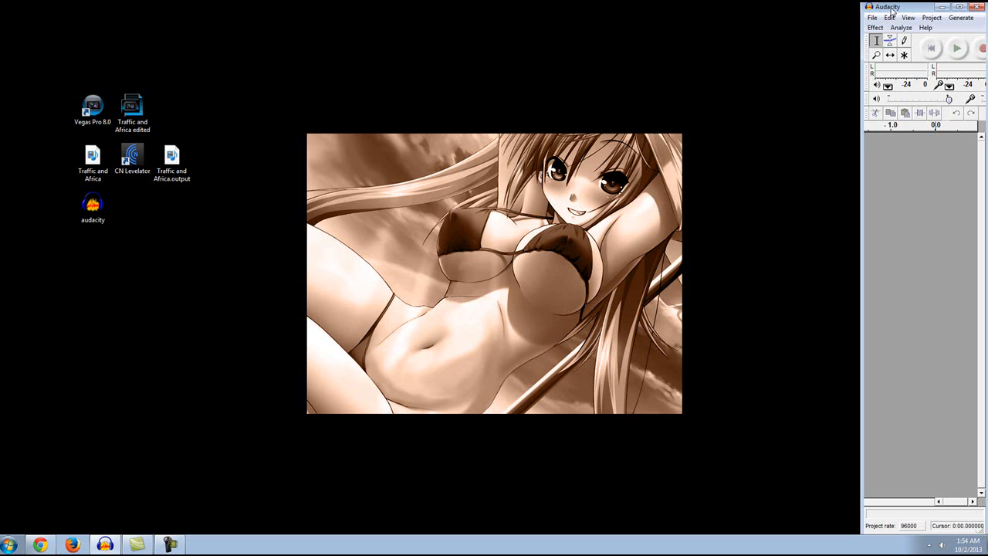
click(96, 110)
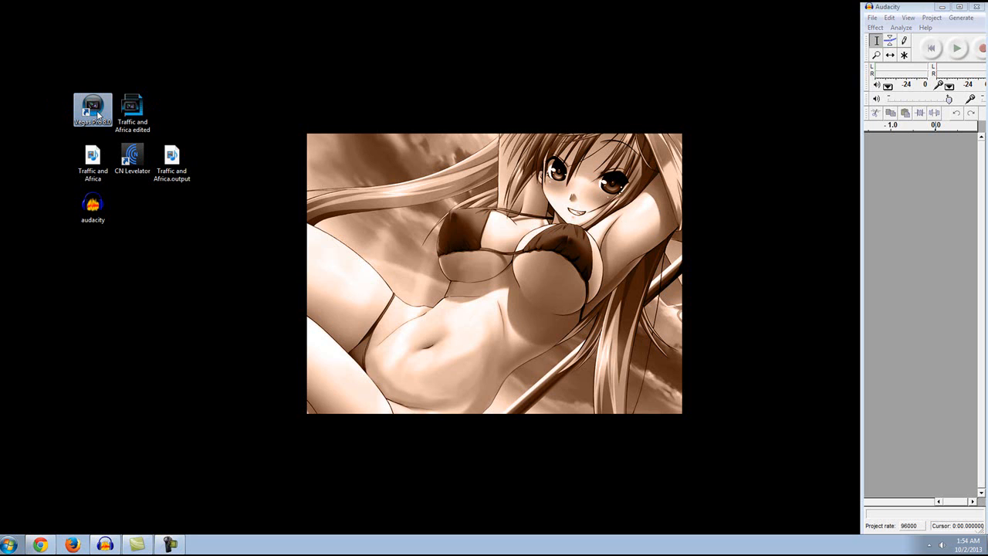
mouse_move(97, 111)
mouse_down()
mouse_move(100, 75)
mouse_move(79, 109)
mouse_move(94, 121)
mouse_move(97, 112)
mouse_up()
click(134, 104)
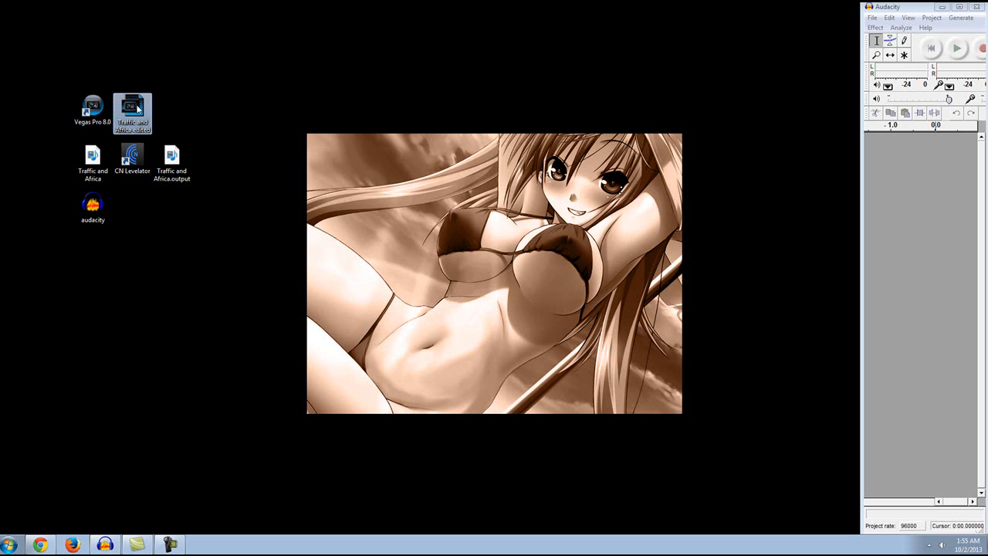
click(91, 110)
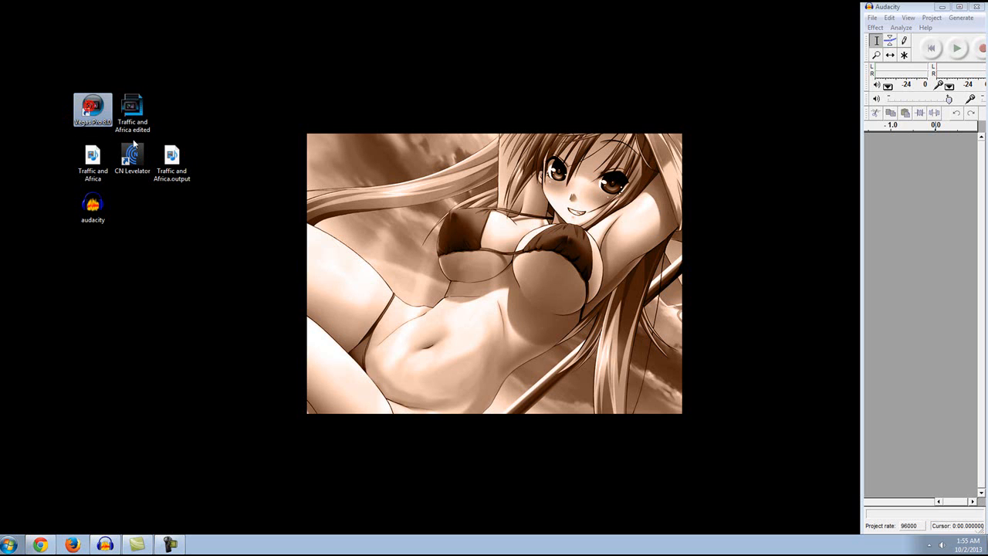
click(142, 110)
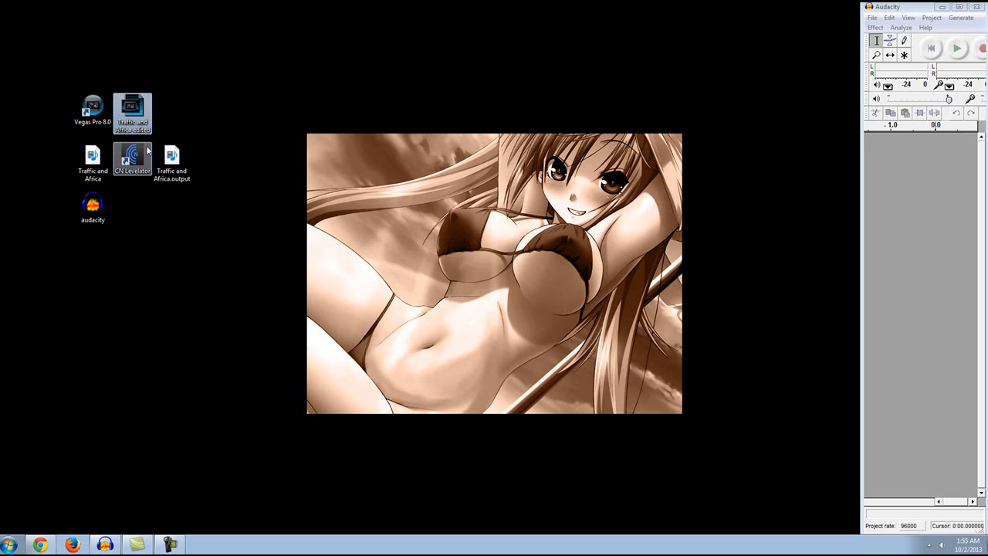
mouse_move(144, 113)
mouse_down()
mouse_move(150, 98)
mouse_move(143, 128)
mouse_up()
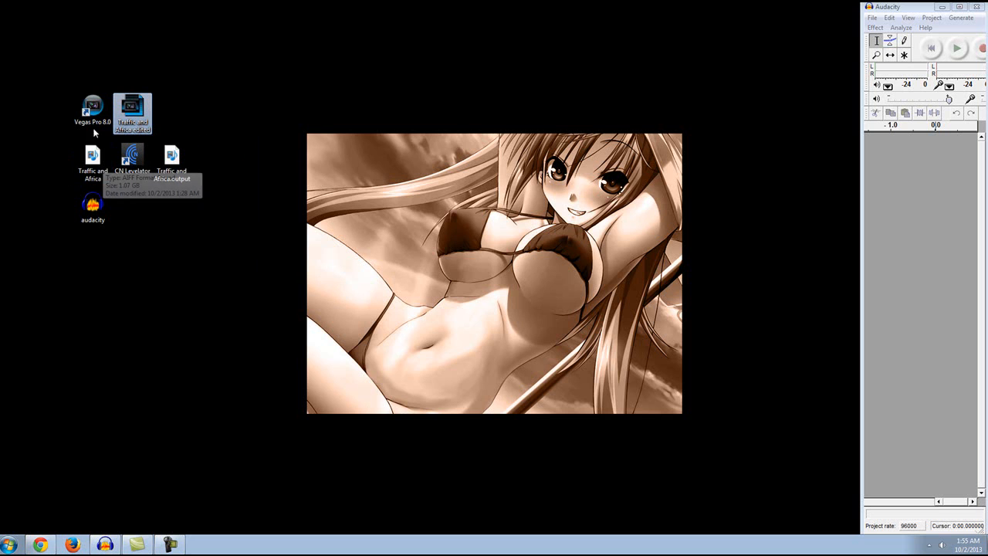
click(100, 165)
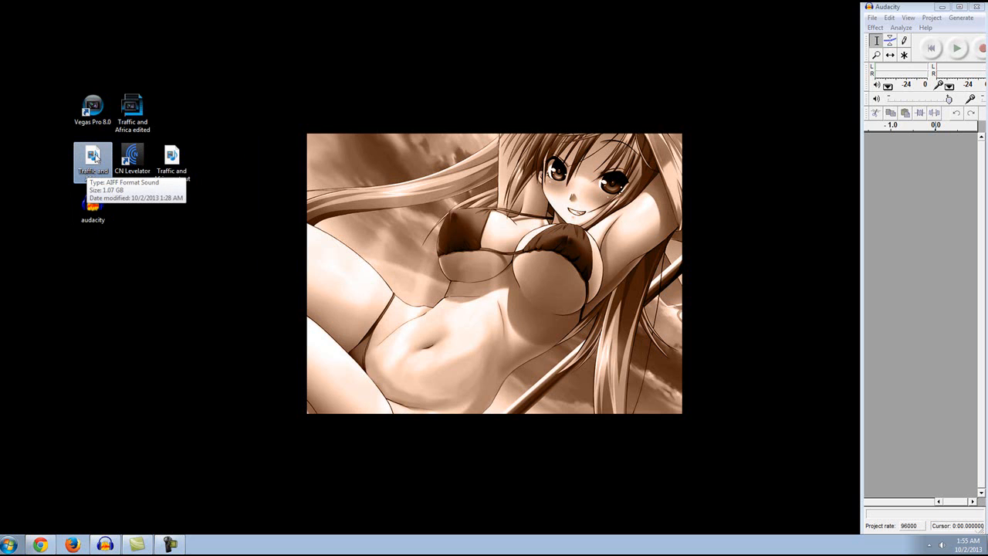
mouse_move(96, 158)
mouse_down()
mouse_move(88, 174)
mouse_move(110, 172)
mouse_up()
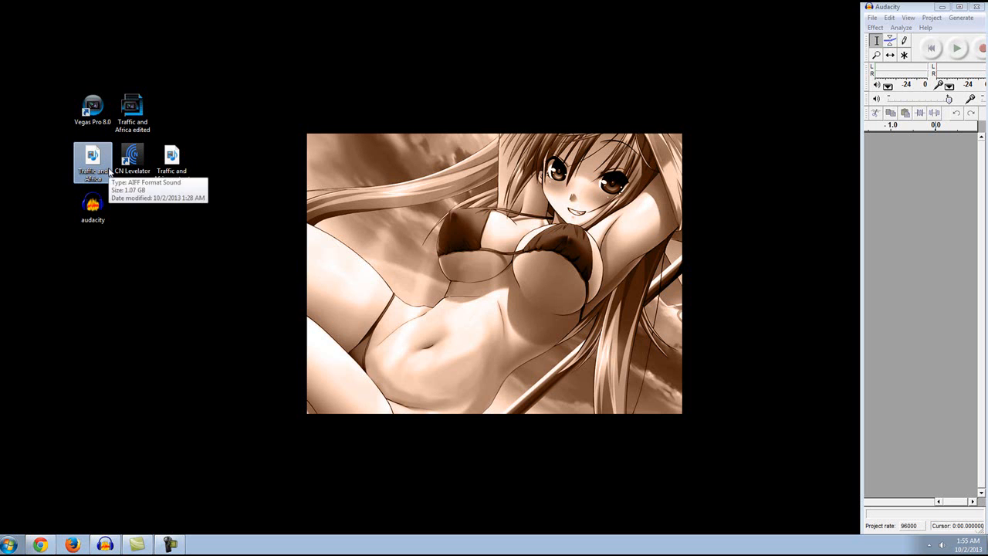
click(873, 17)
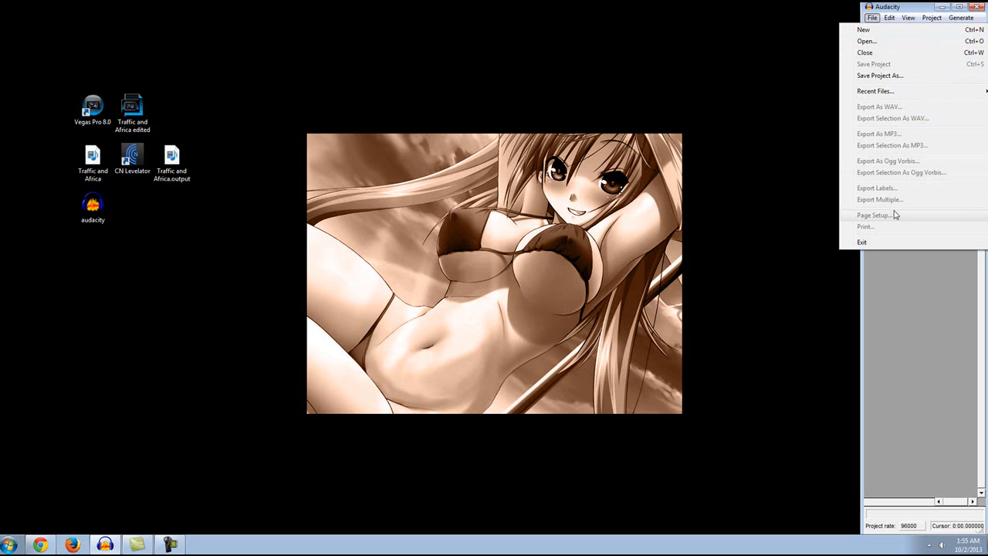
click(91, 176)
click(93, 175)
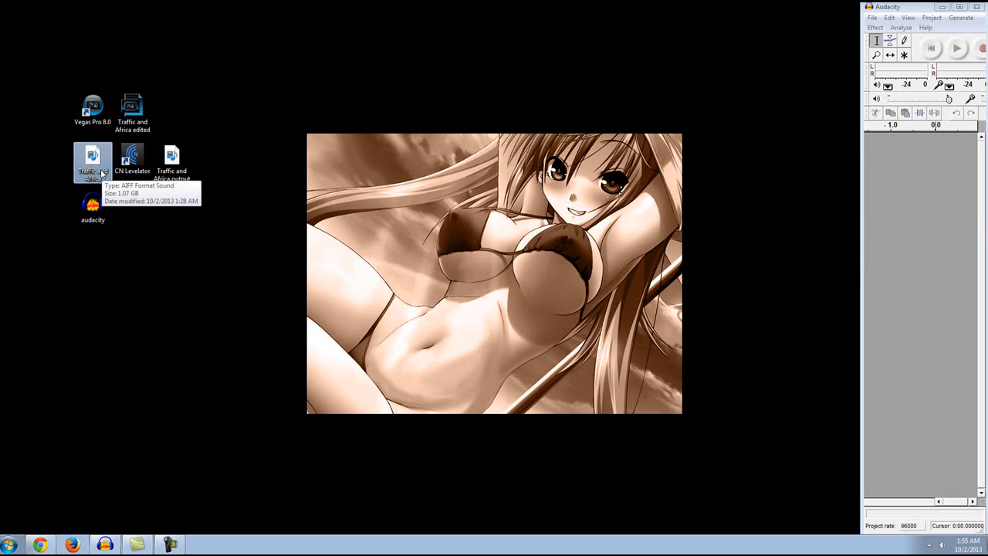
click(133, 162)
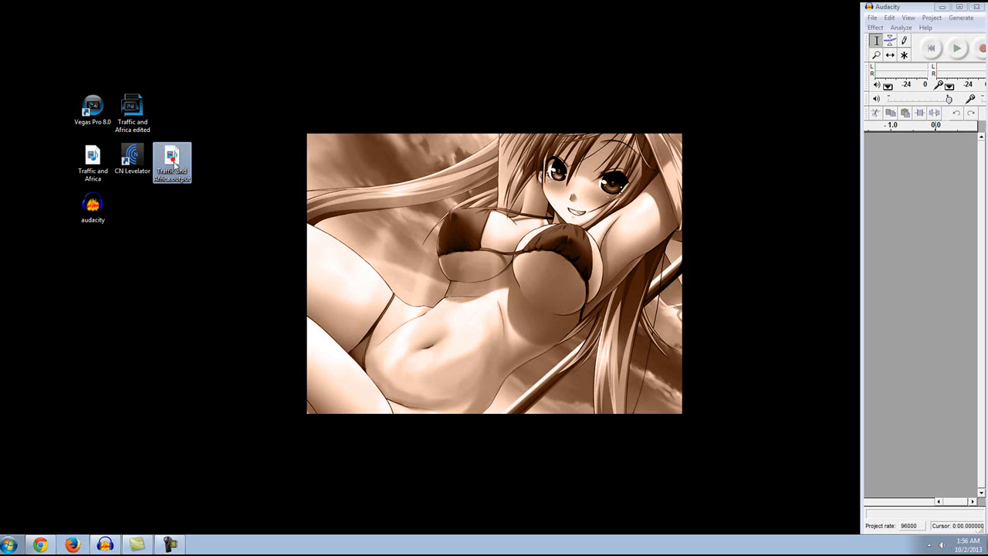
mouse_move(97, 165)
mouse_down()
mouse_move(125, 166)
mouse_move(102, 161)
mouse_up()
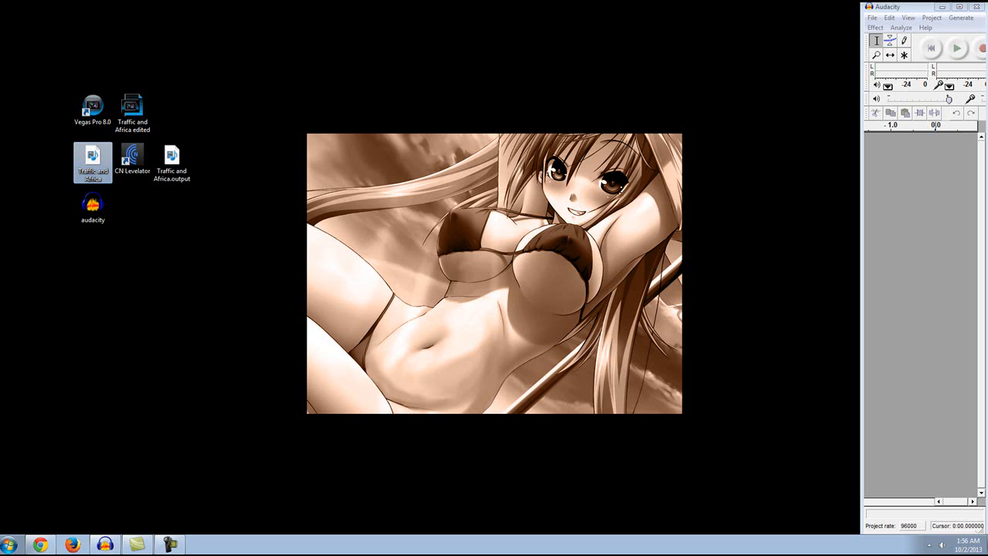
Open CN Levelator to view its drop window for WAV or AIFF files, and close it again.
double_click(132, 158)
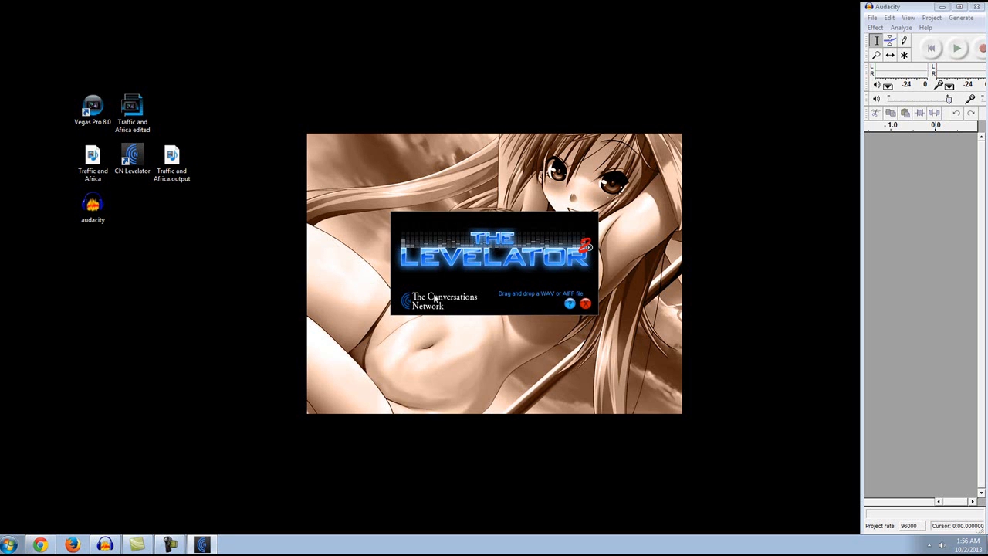
click(588, 307)
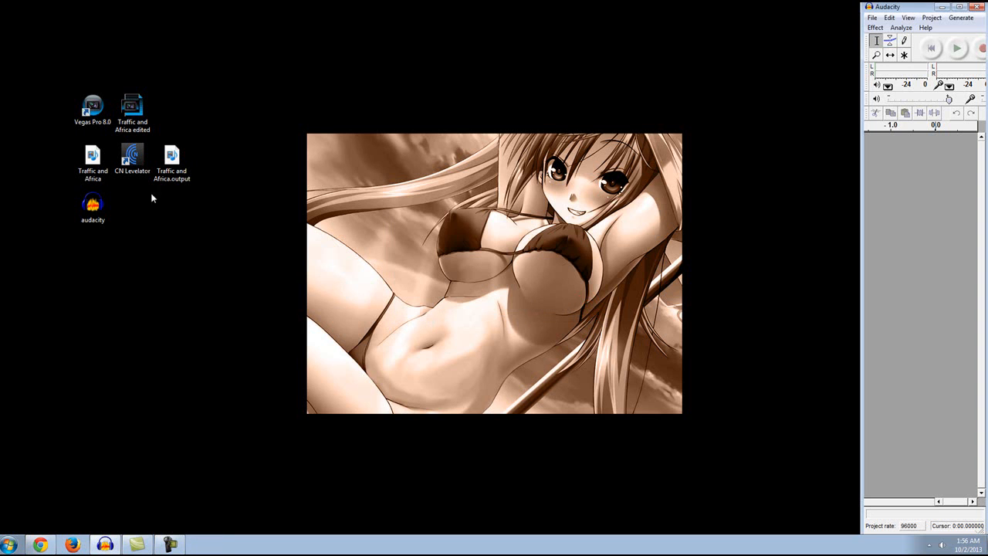
Import the Traffic and Africa.output file from the desktop into the empty Audacity project.
click(171, 162)
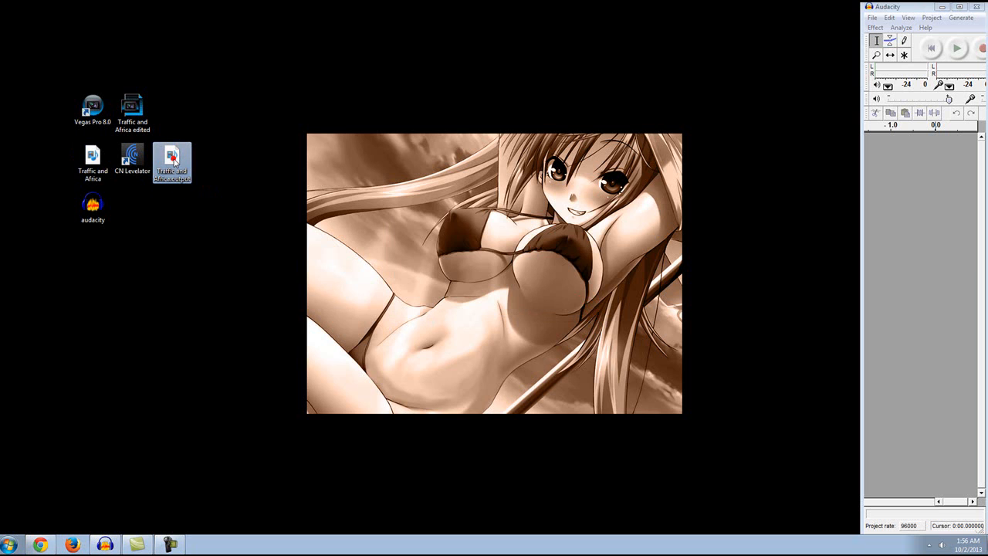
drag(172, 160, 92, 207)
drag(174, 164, 895, 181)
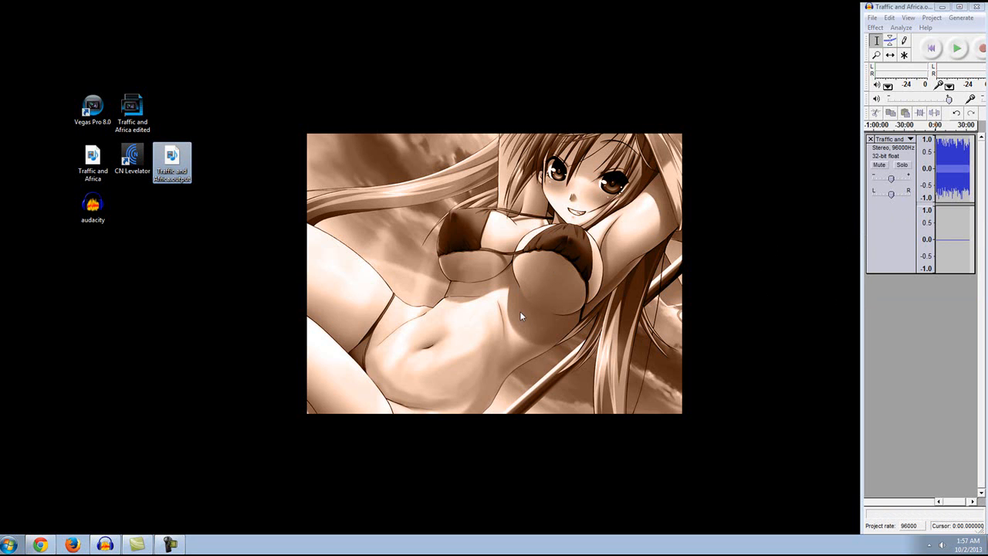
Widen the Audacity window across nearly the whole screen and place the cursor in the imported waveform.
drag(702, 421, 276, 88)
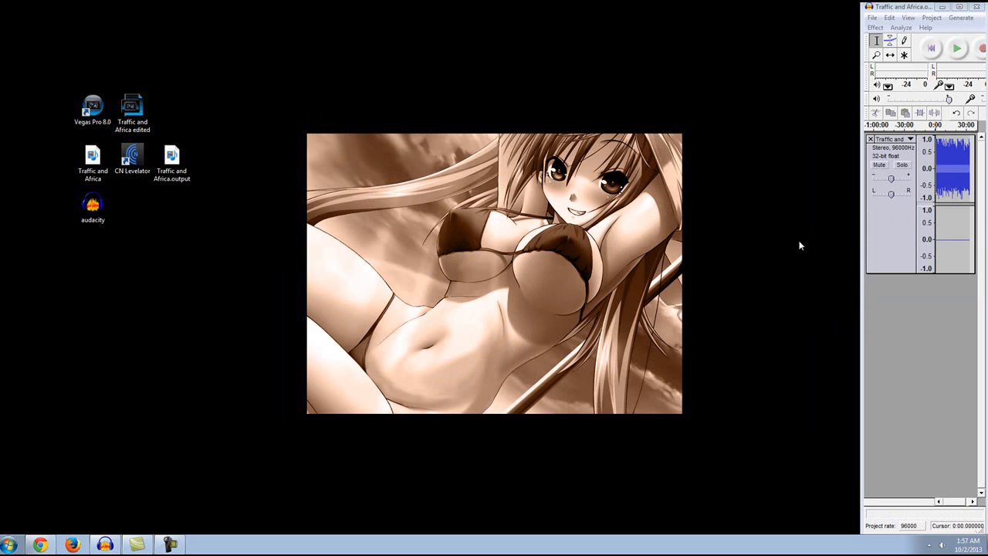
drag(863, 248, 23, 230)
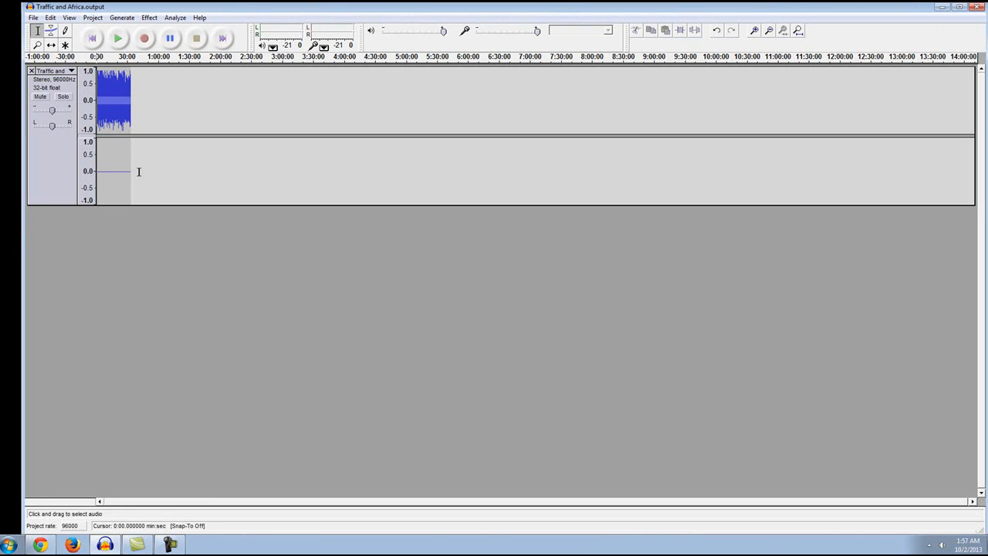
click(122, 80)
click(114, 103)
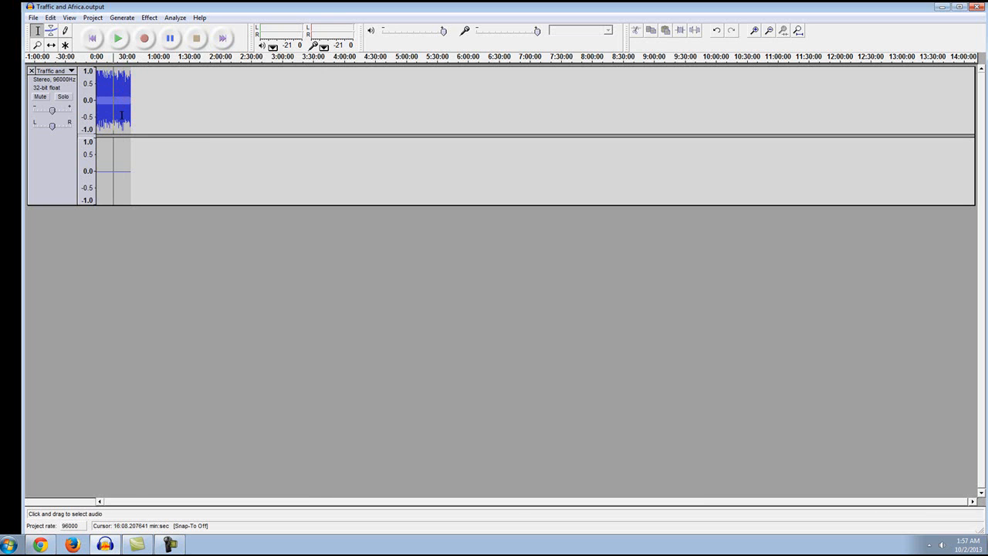
drag(109, 89, 131, 99)
click(122, 91)
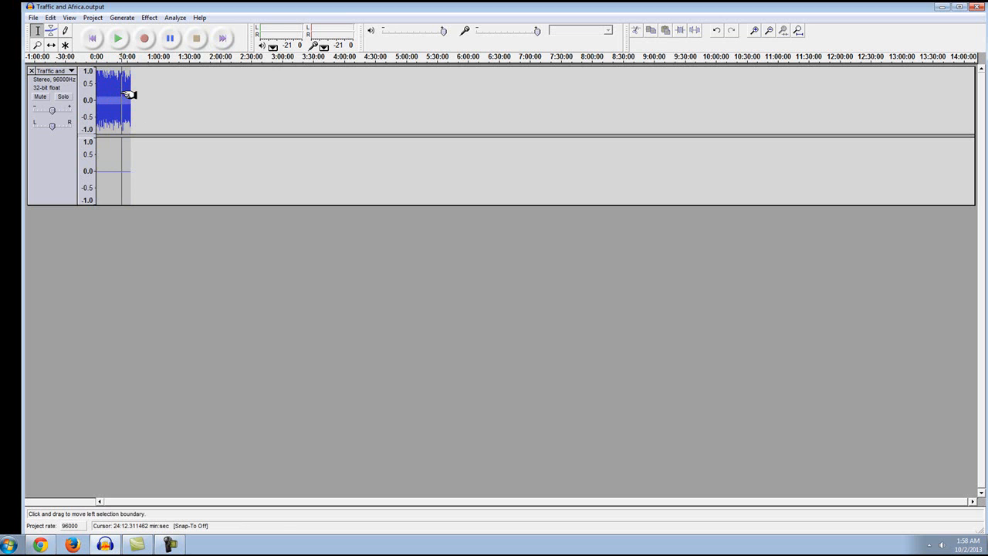
Select all of the audio and duplicate the stereo track.
key(ctrl+a)
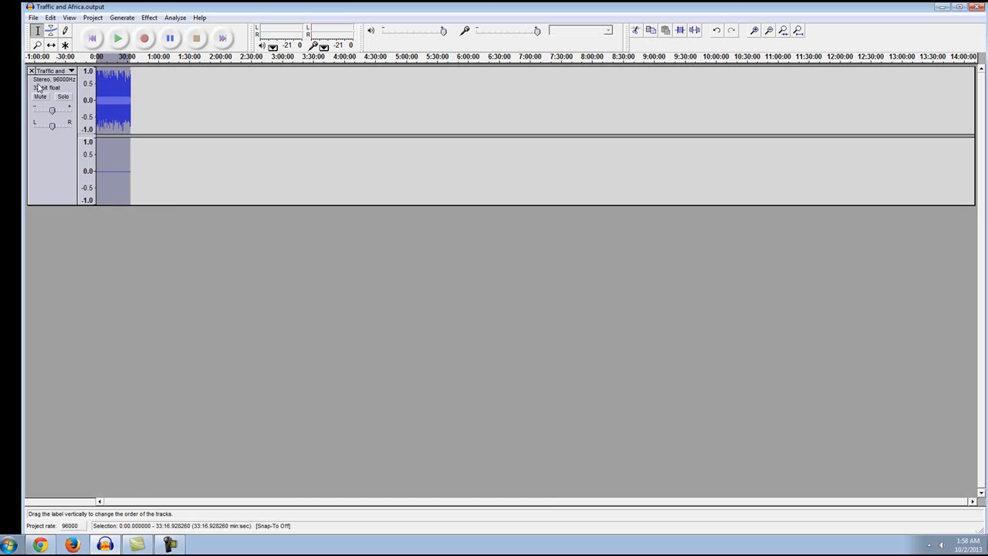
click(71, 71)
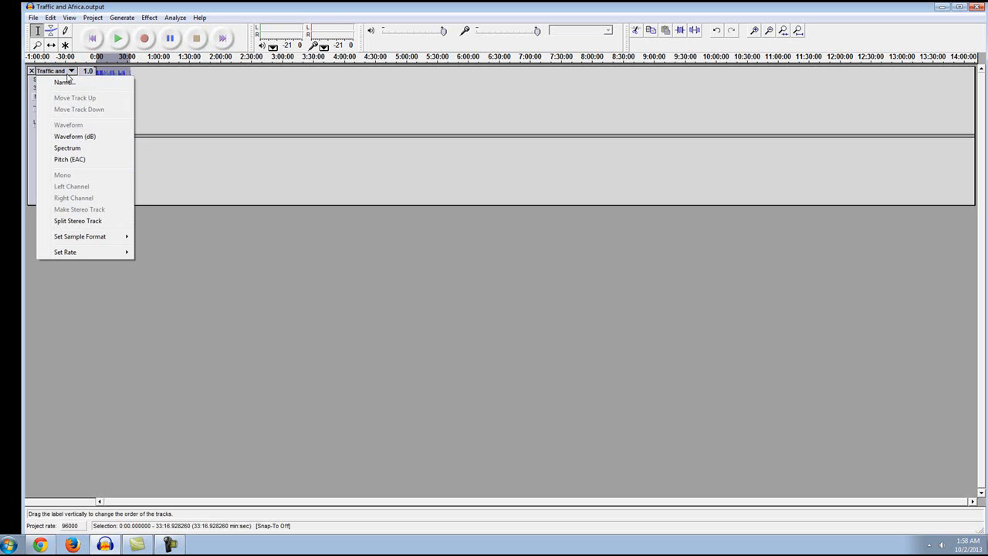
click(65, 72)
click(50, 17)
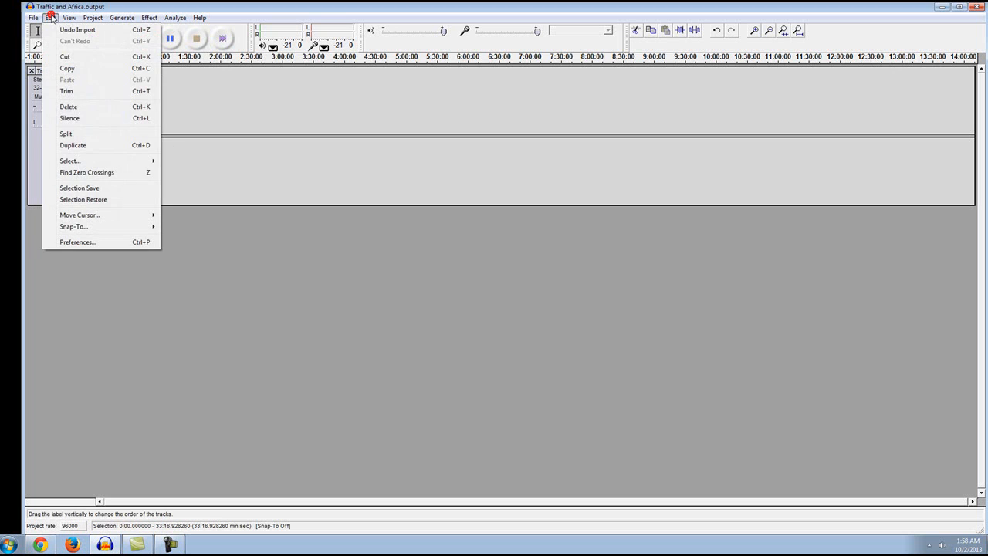
click(80, 147)
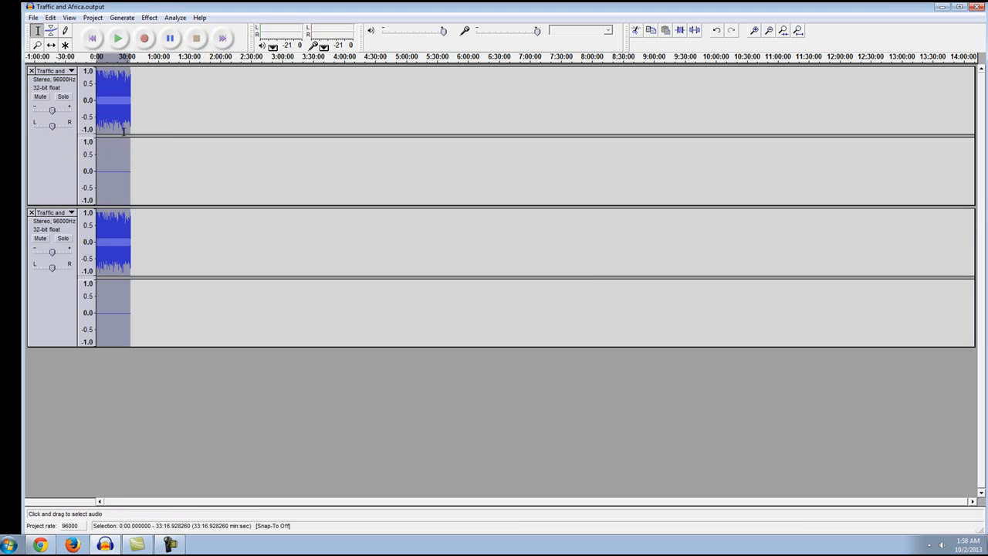
Try splitting a stereo track into separate channels and deleting the separated channel tracks.
click(54, 71)
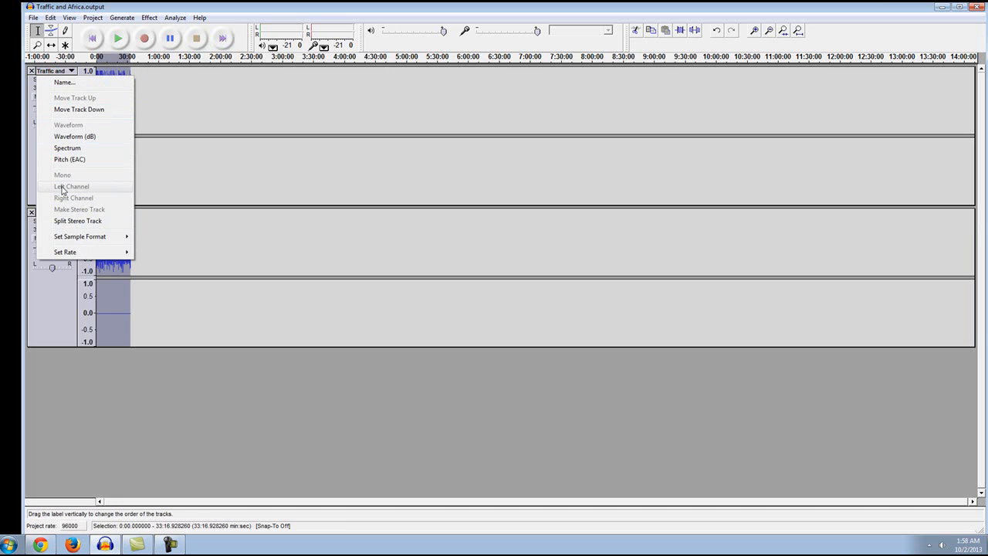
click(63, 270)
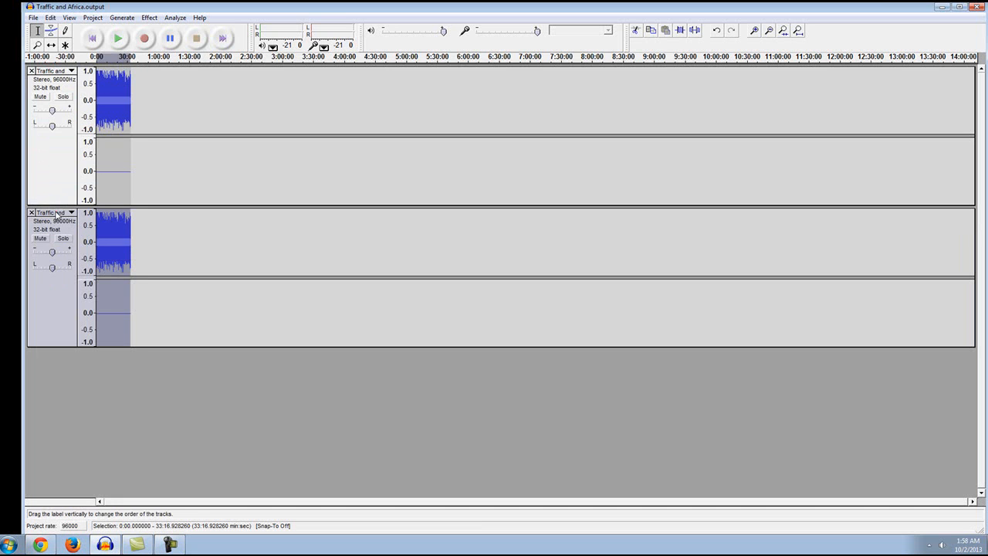
click(54, 212)
click(78, 362)
click(32, 142)
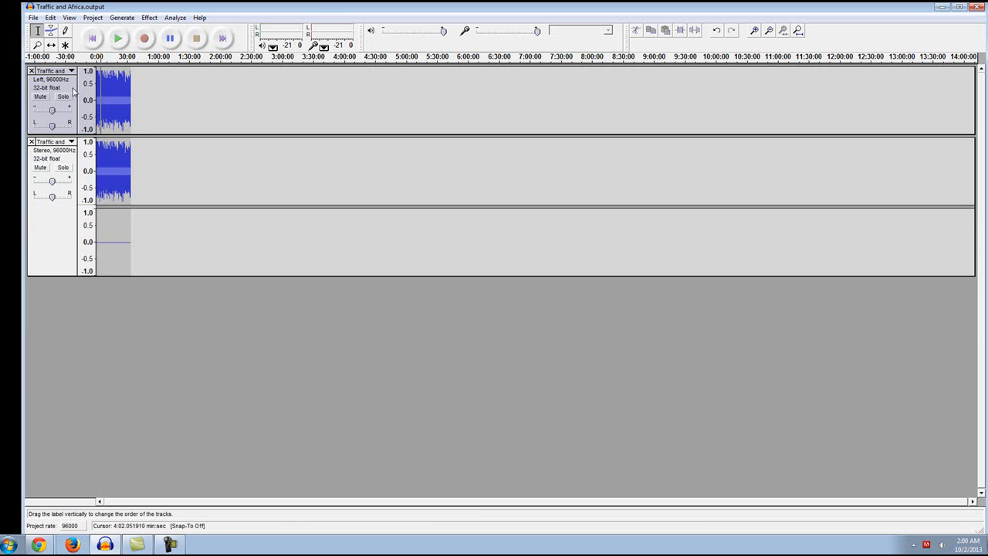
click(31, 71)
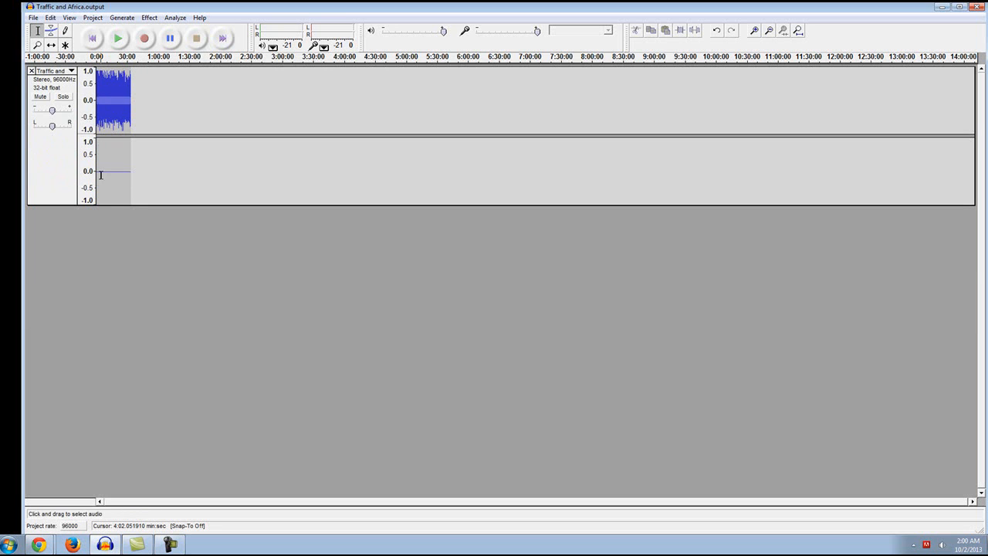
Undo the track deletions, split, duplication and import back to an empty project.
key(ctrl+z)
key(ctrl+z)
key(ctrl+z)
key(ctrl+z)
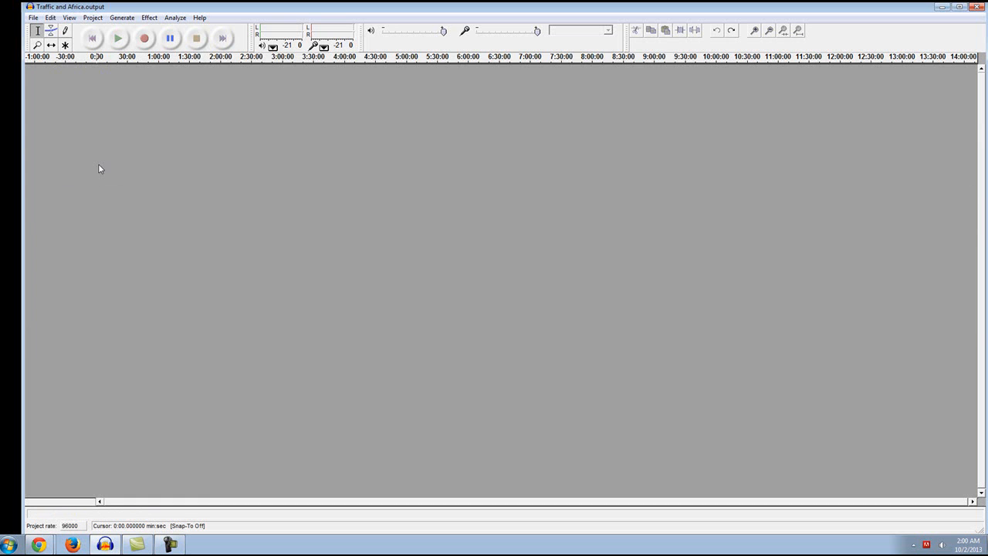
Load the Traffic and Africa.output recording again and reposition the project window.
click(36, 19)
click(214, 123)
drag(260, 8, 711, 43)
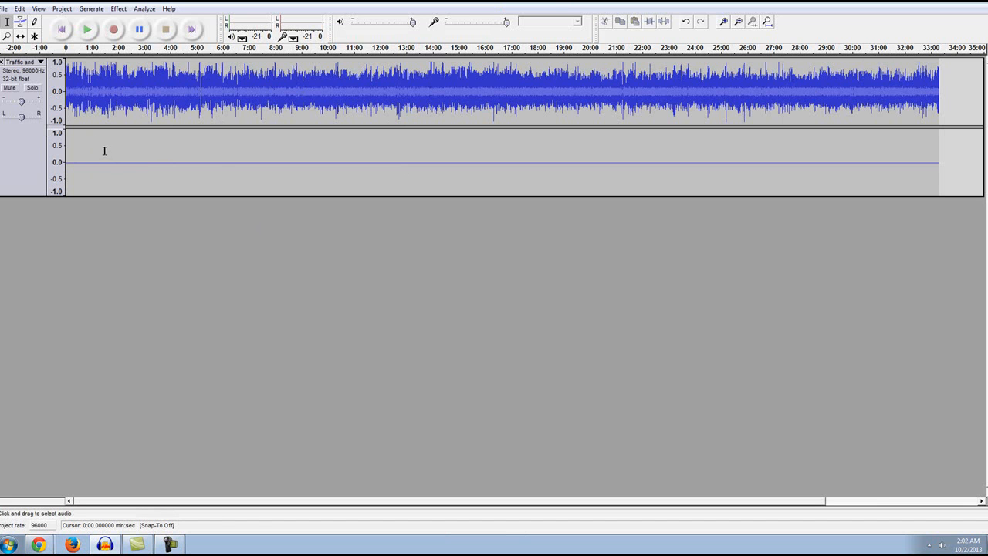
Select the entire reloaded recording and duplicate it as a second stereo track.
key(ctrl+a)
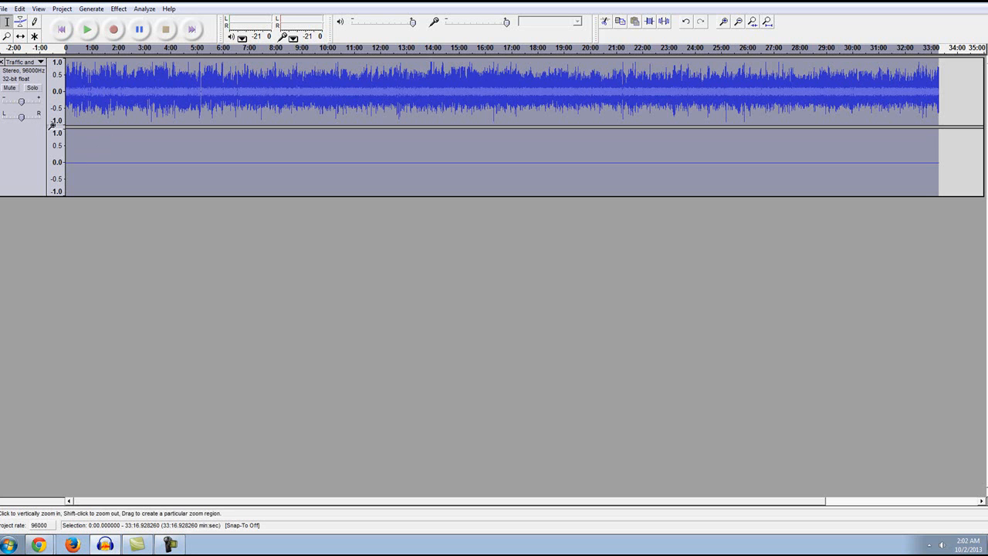
click(20, 8)
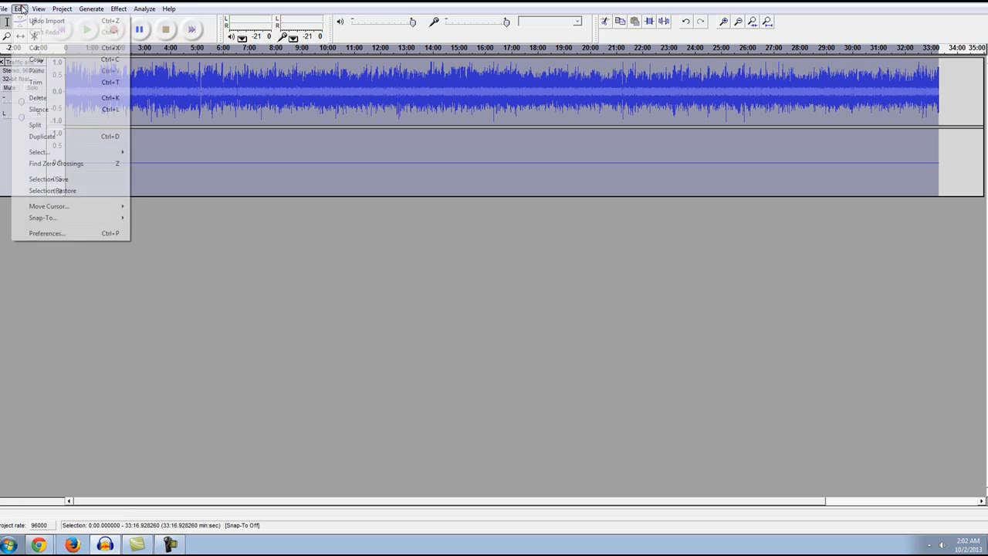
click(37, 139)
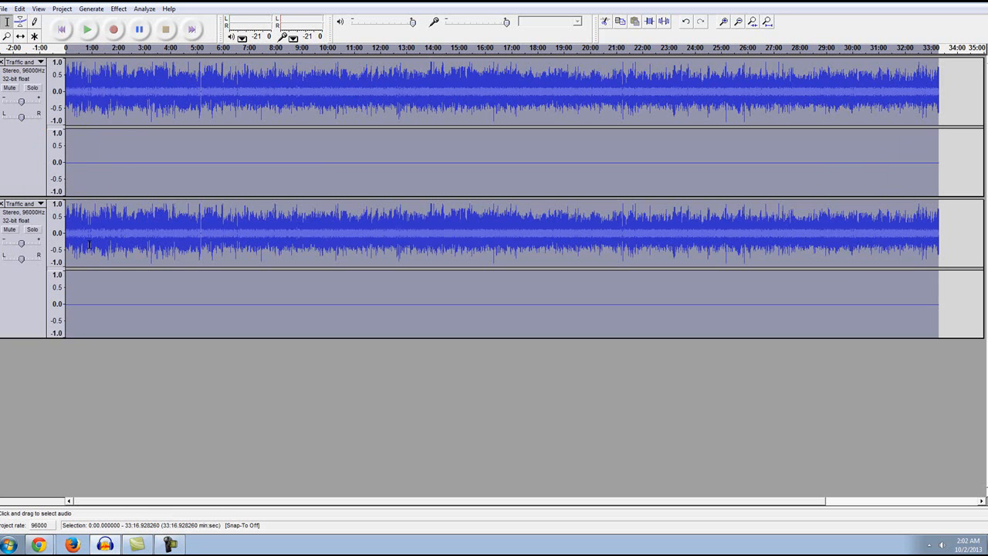
Split both the original and the duplicated stereo tracks into separate left and right channel tracks.
click(27, 62)
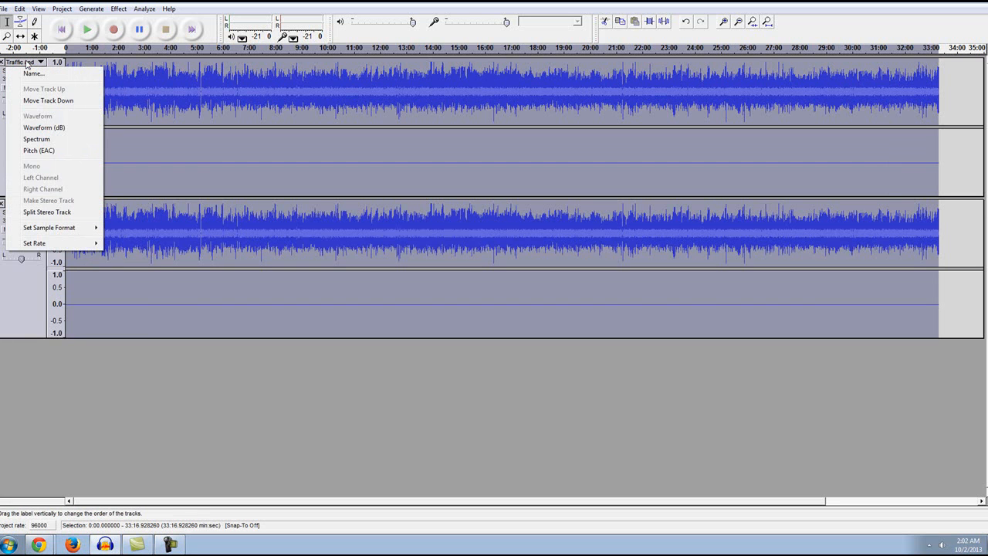
click(33, 212)
click(28, 205)
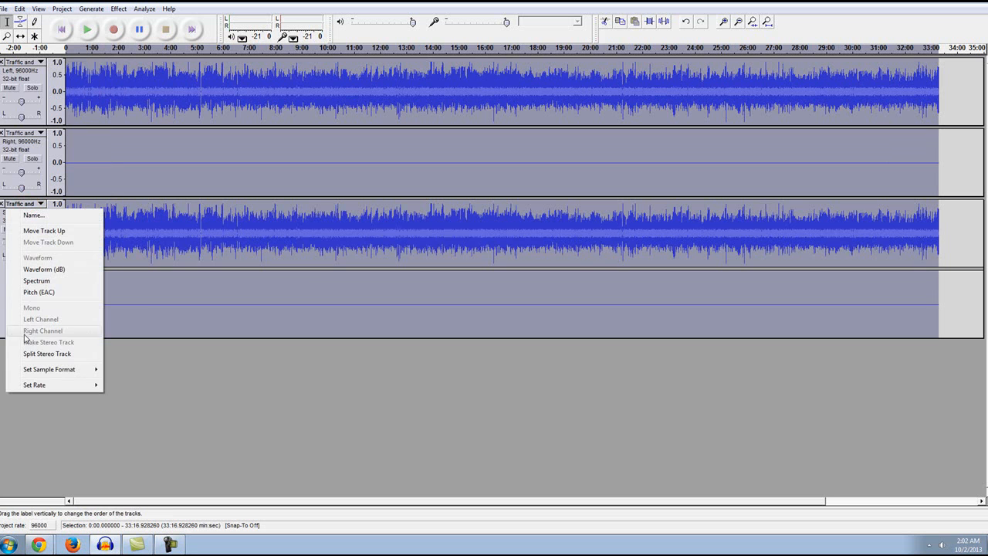
click(24, 353)
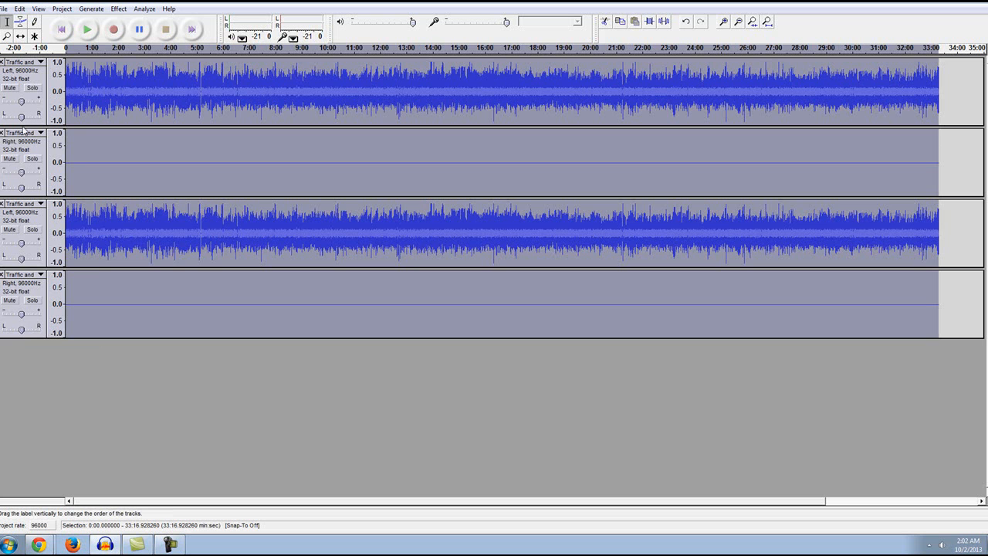
click(101, 97)
click(93, 162)
click(98, 92)
click(88, 154)
click(88, 99)
key(ctrl+a)
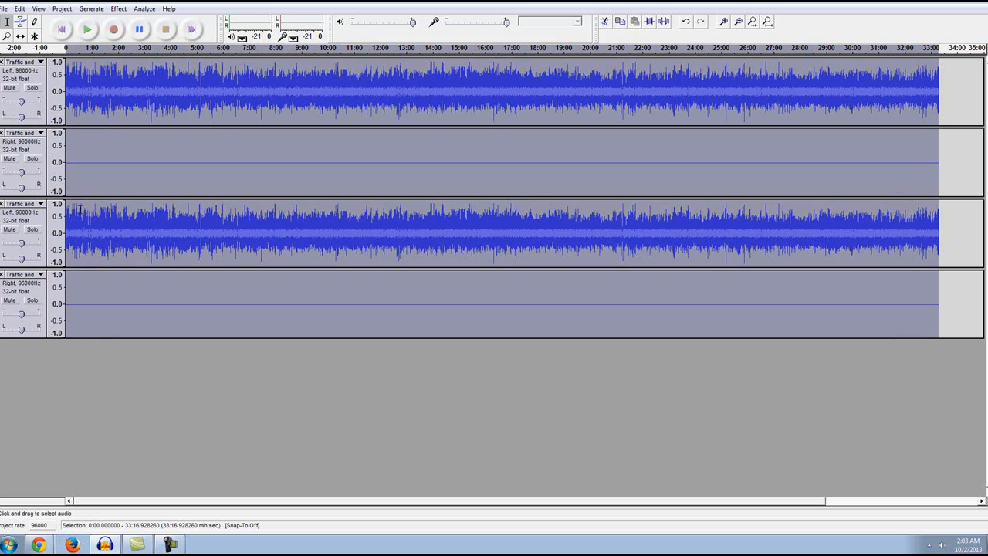
click(3, 134)
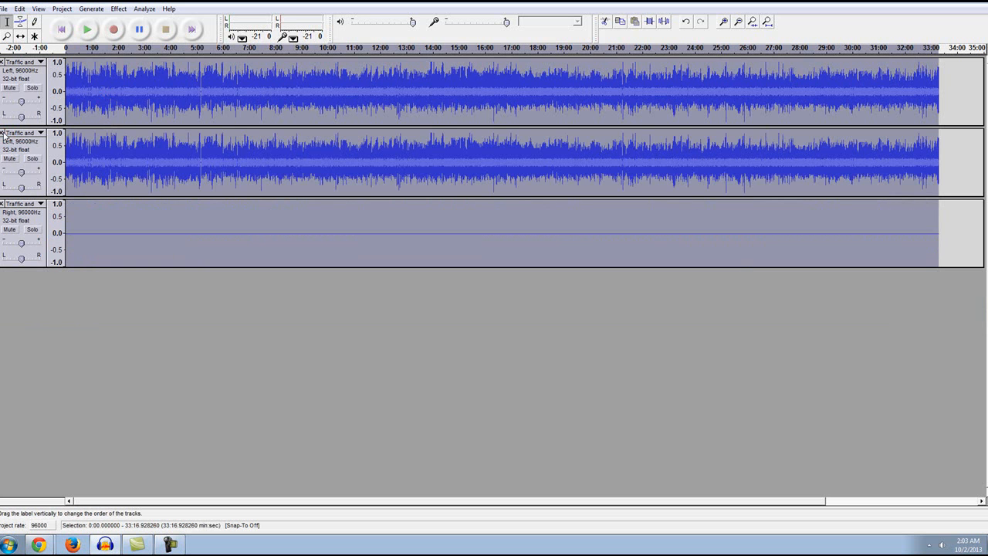
key(ctrl+z)
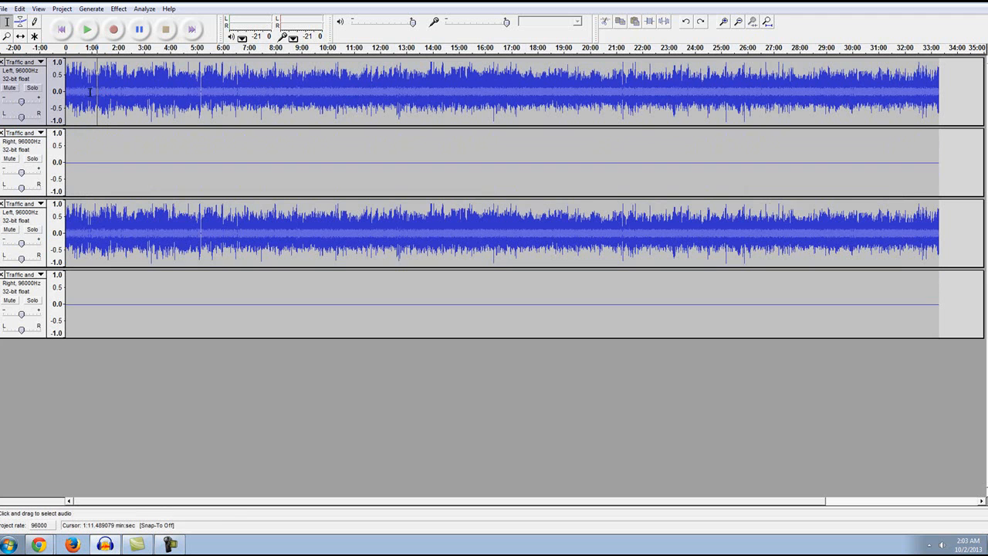
Delete both silent right-channel tracks and assign the remaining upper track to the left channel and the lower one to the right.
click(3, 134)
click(2, 204)
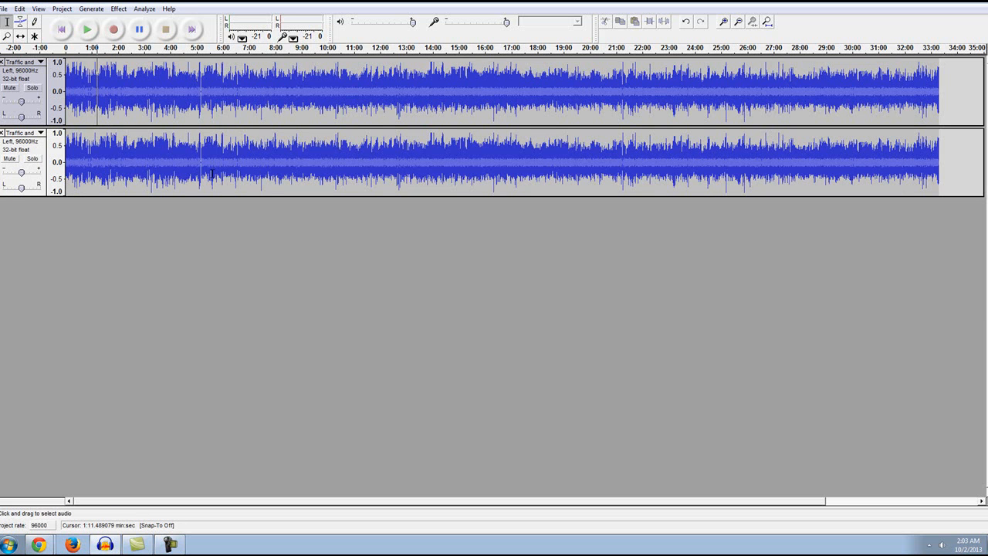
click(25, 62)
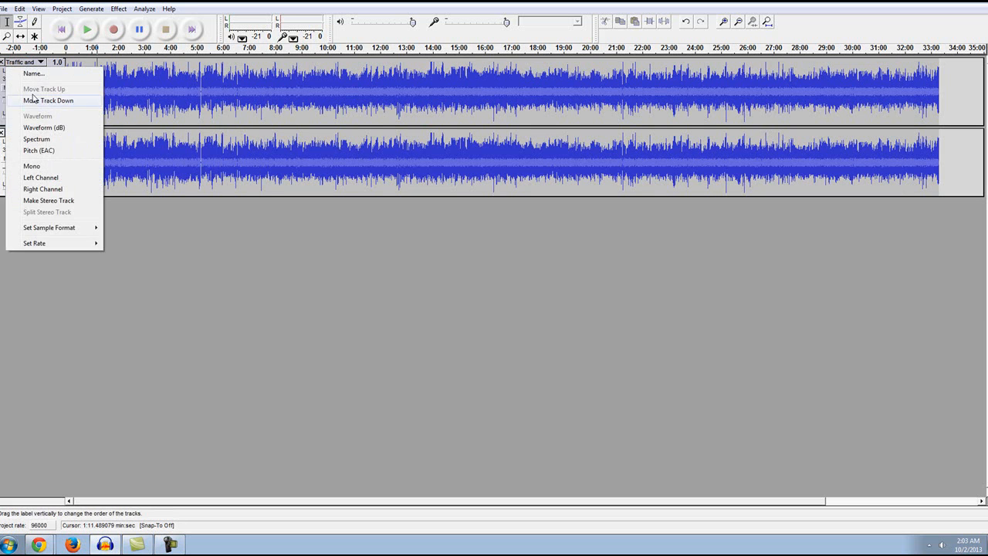
click(45, 179)
click(26, 133)
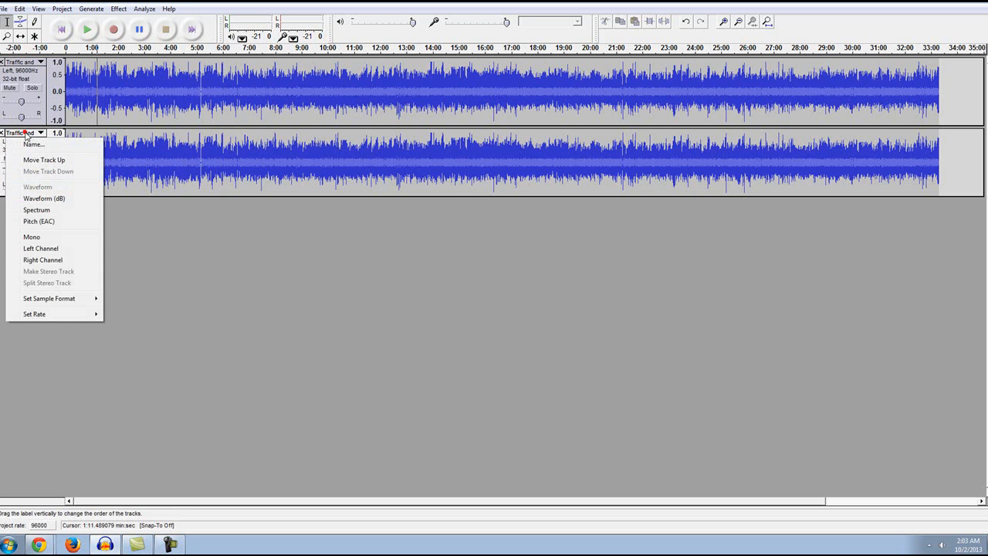
click(38, 262)
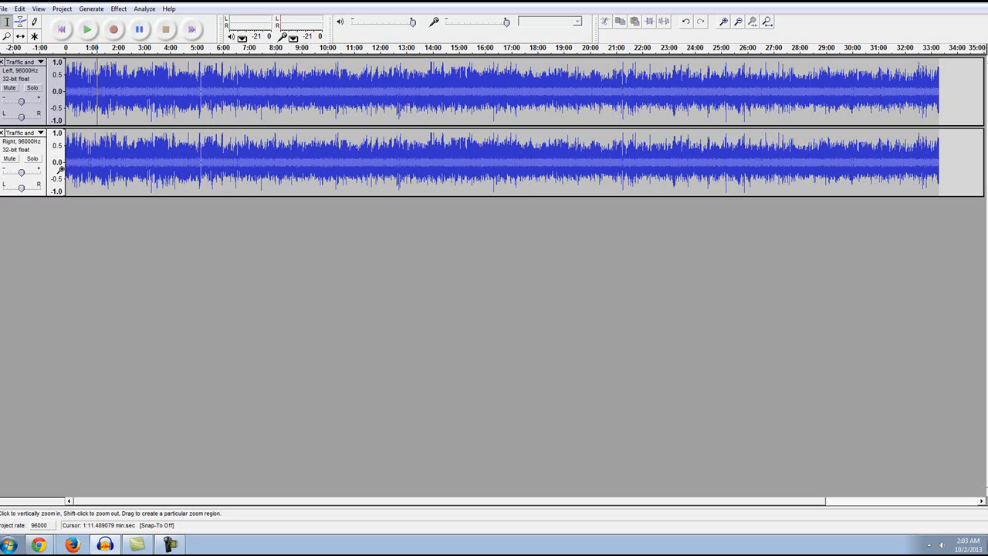
Combine the left-channel and right-channel tracks into a single stereo track.
click(19, 8)
click(26, 254)
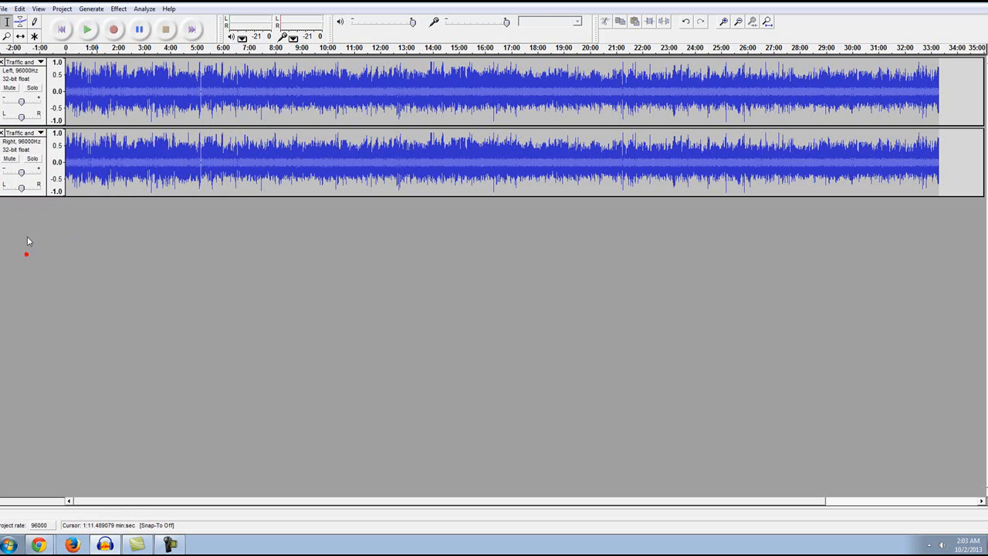
click(26, 63)
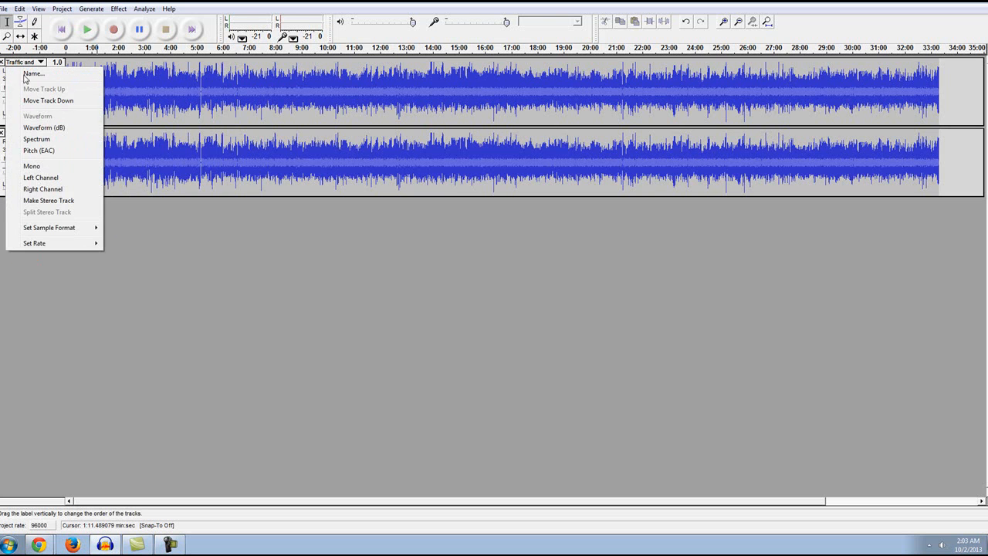
click(35, 201)
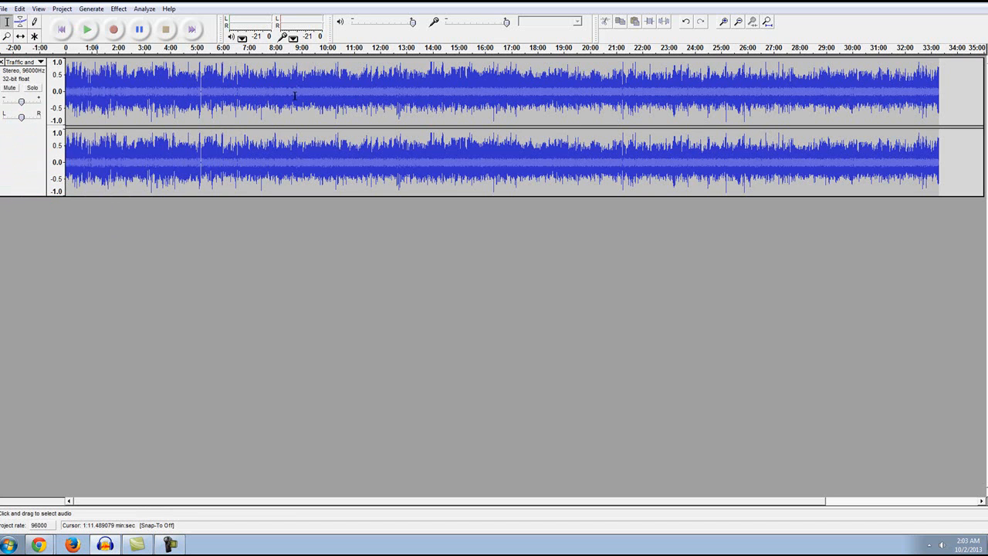
Start exporting the project as an MP3 and choose the Desktop as the save location.
key(alt+f)
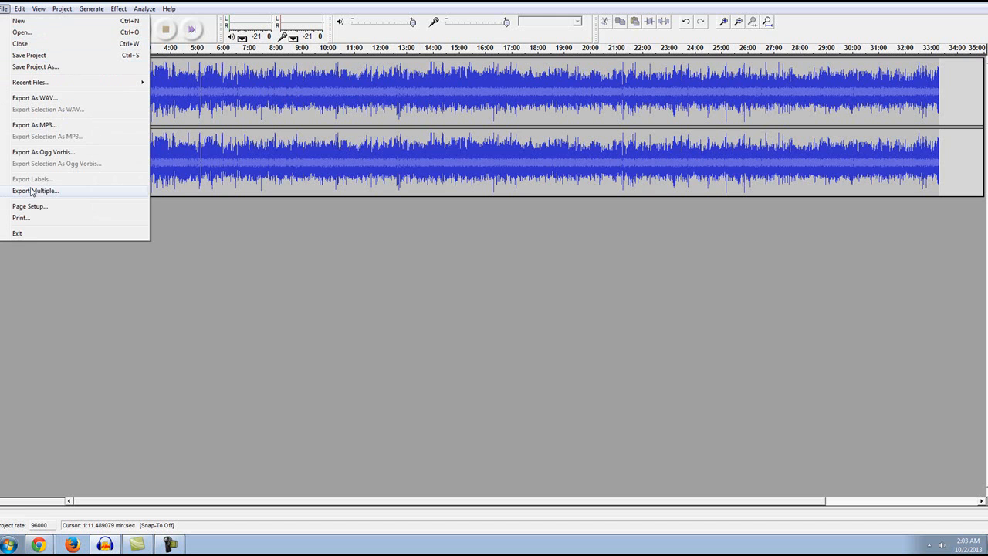
click(35, 125)
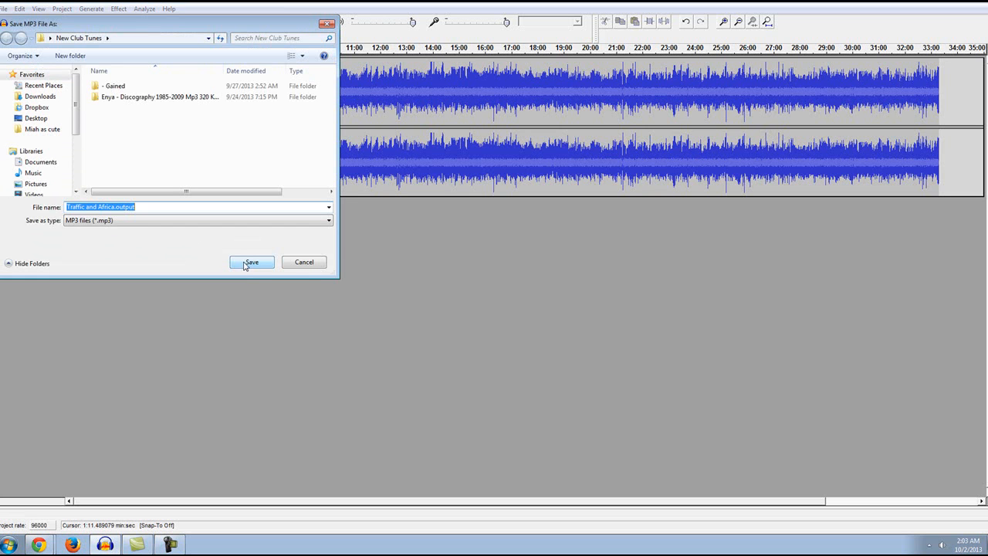
click(251, 264)
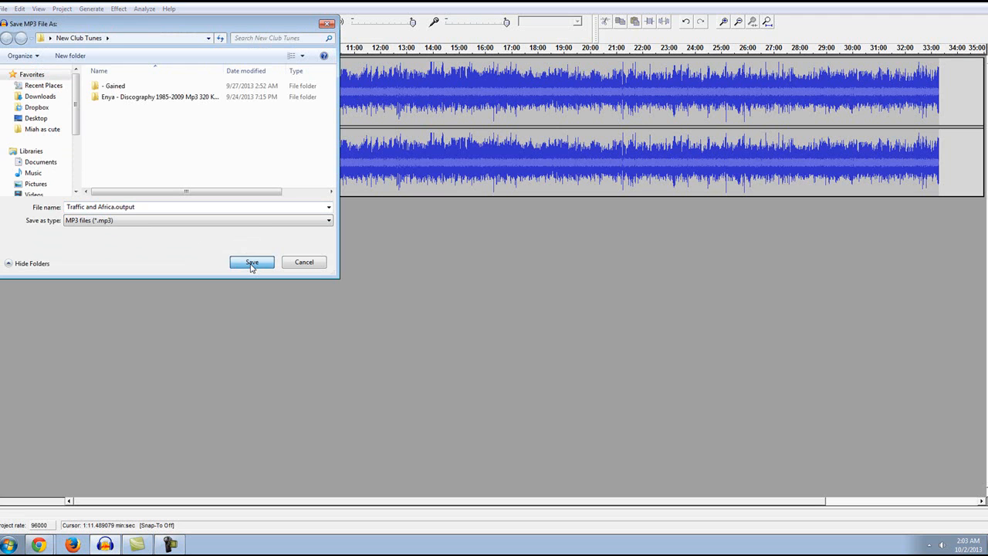
click(107, 97)
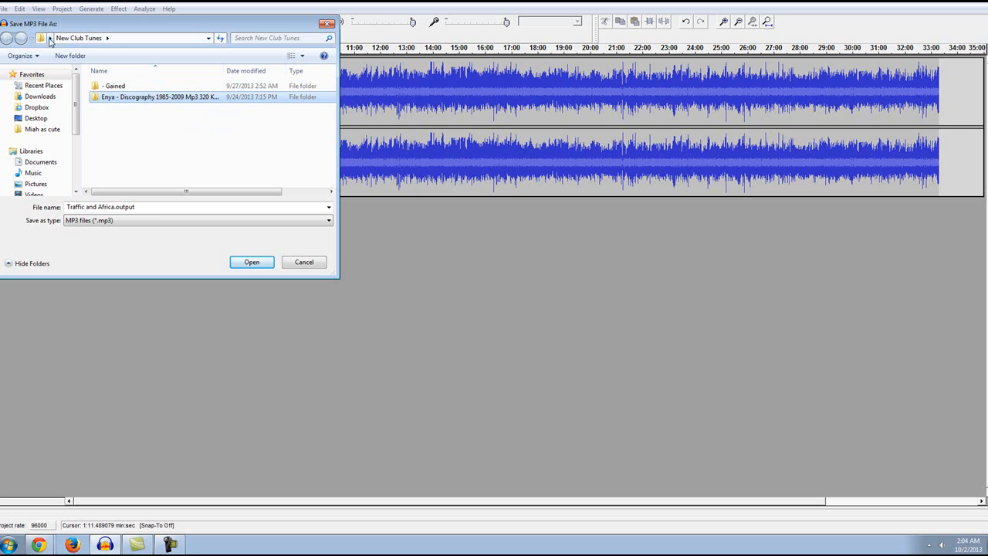
click(50, 41)
click(33, 119)
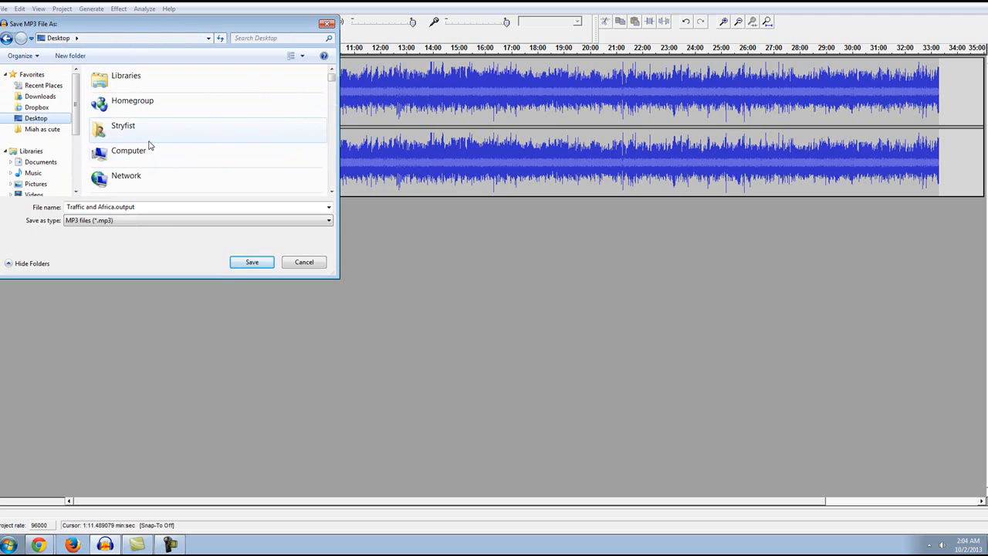
Name the MP3 "Traffic and Africa.output FINAL" and export it with ID3v2 format and blank title, artist and album tags.
click(195, 208)
click(146, 206)
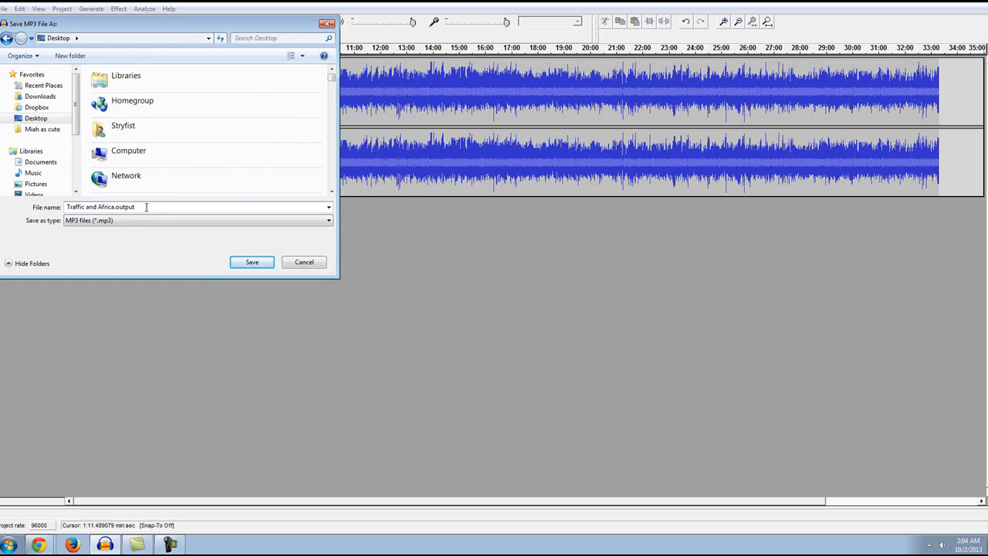
click(255, 262)
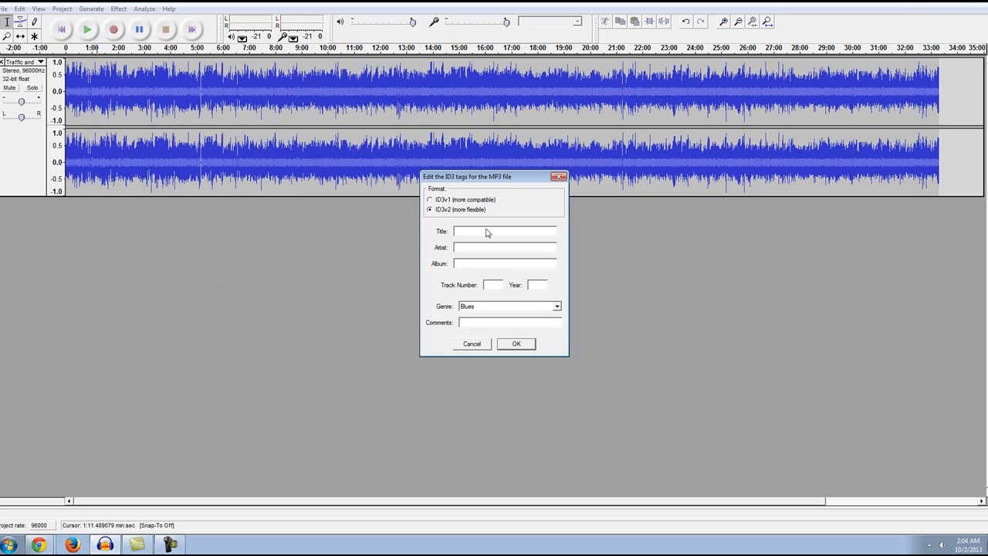
click(526, 348)
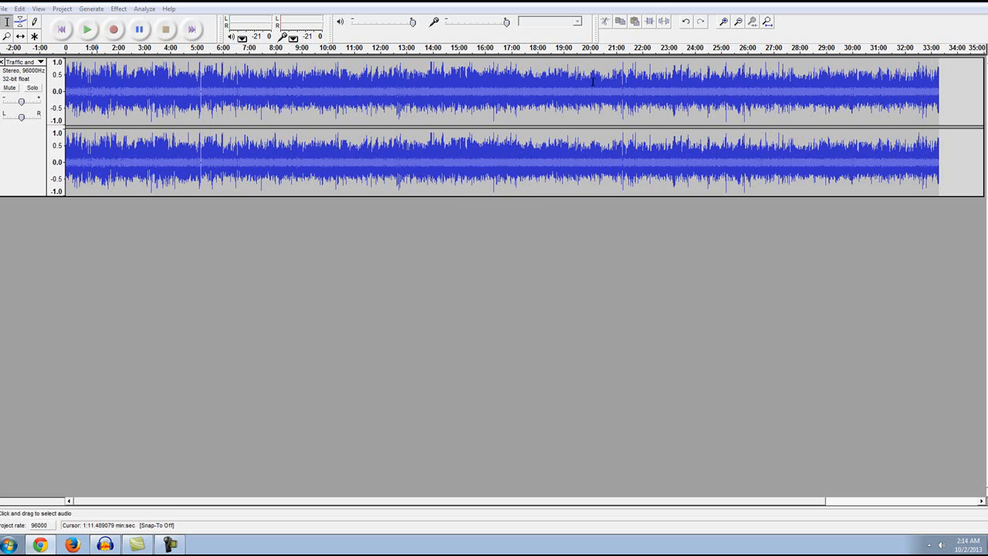
Minimize the project window and place the exported MP3 beside the audacity shortcut on the desktop.
drag(330, 3, 351, 36)
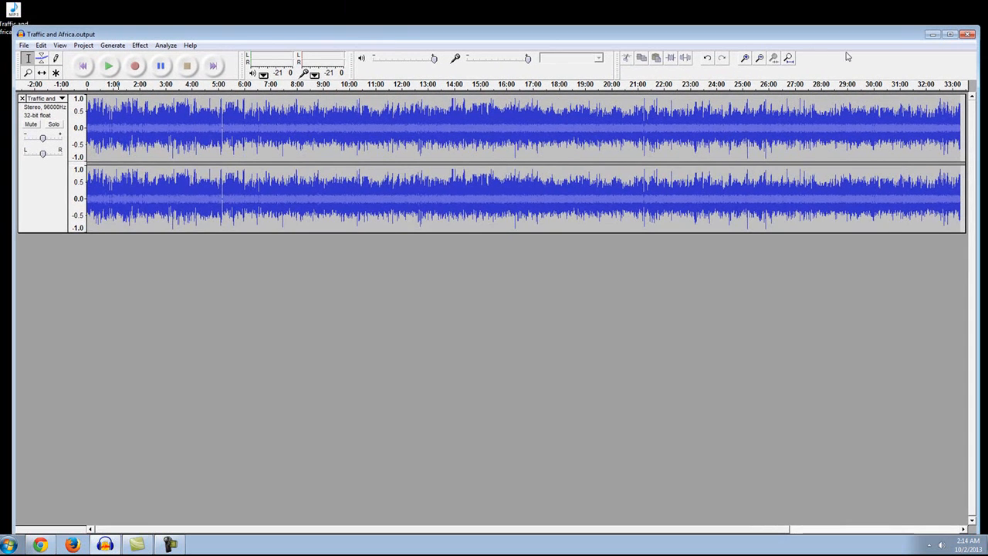
click(932, 34)
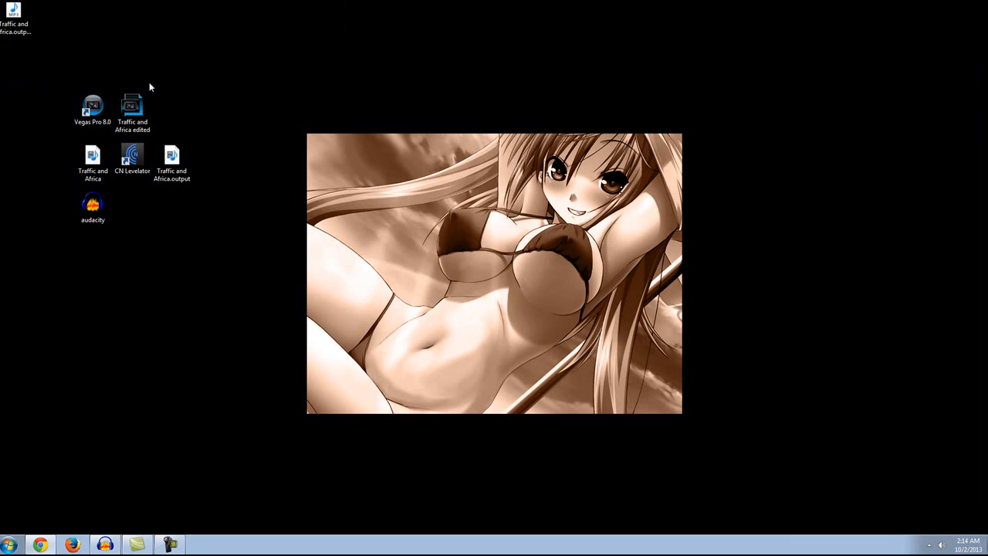
drag(23, 39, 146, 203)
Review the desktop's programs and files in workflow order, from Vegas Pro 8.0 through CN Levelator to the final MP3.
click(86, 112)
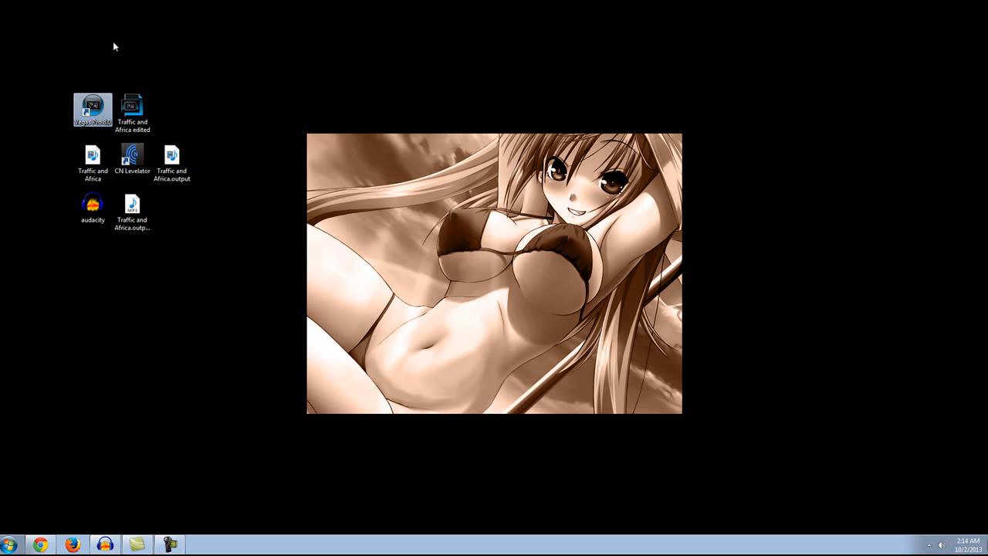
click(133, 116)
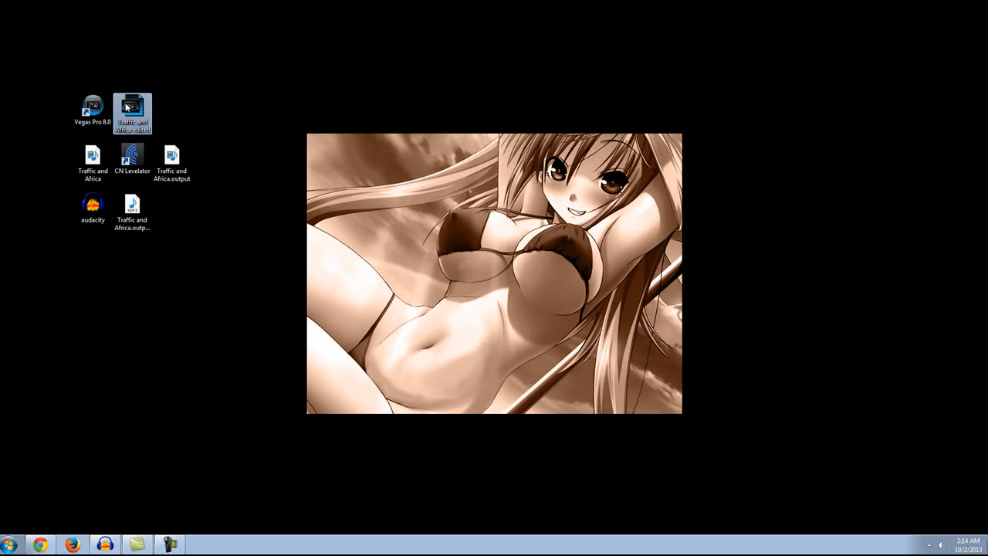
click(101, 157)
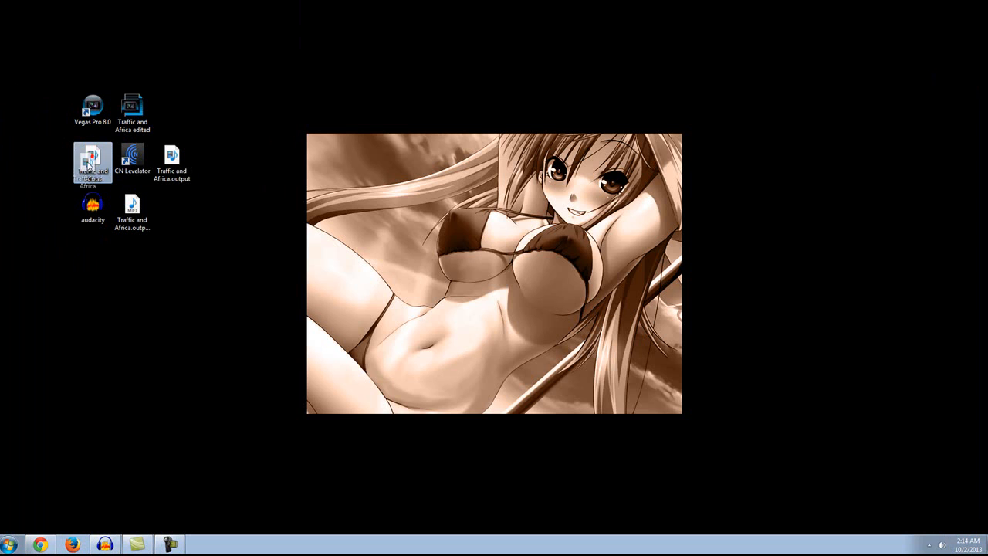
click(131, 162)
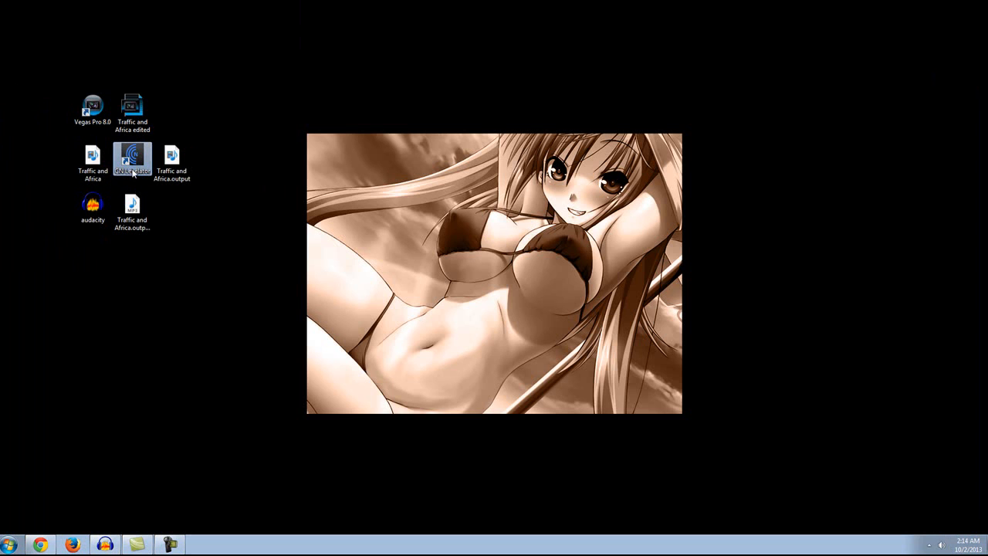
mouse_move(176, 157)
mouse_down()
mouse_move(169, 165)
mouse_move(182, 164)
mouse_up()
mouse_move(182, 164)
mouse_down()
mouse_move(117, 206)
mouse_move(183, 161)
mouse_up()
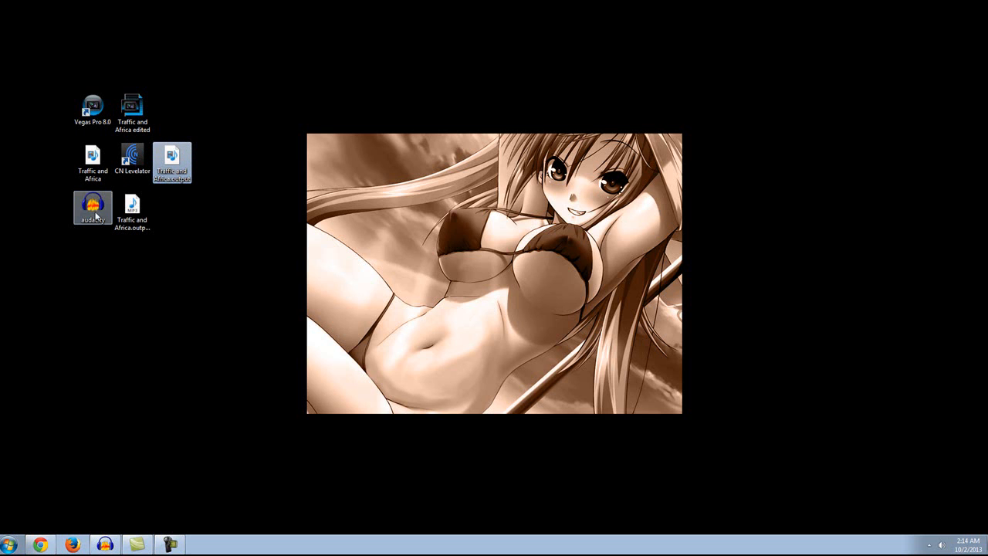
click(135, 223)
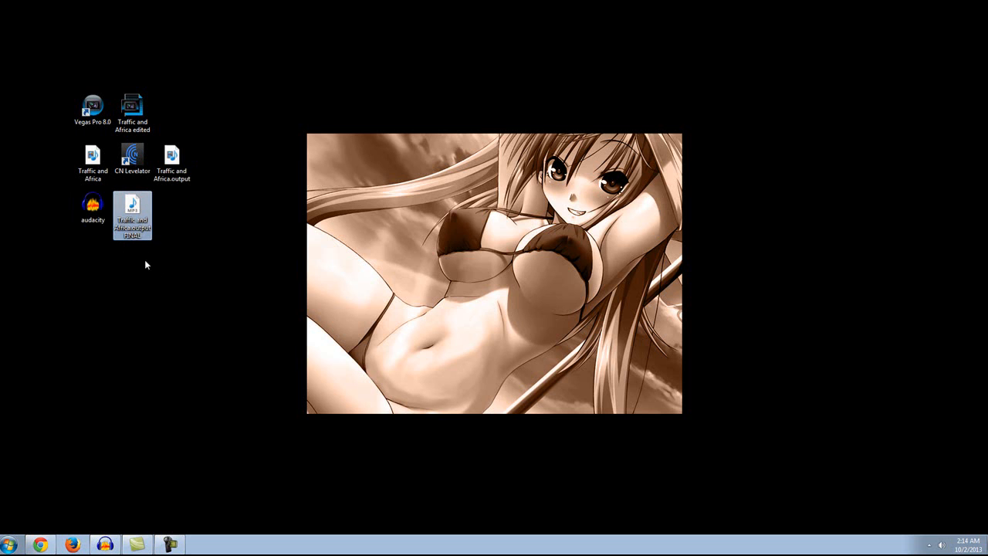
mouse_move(136, 224)
mouse_down()
mouse_move(149, 239)
mouse_move(140, 223)
mouse_move(145, 207)
mouse_move(154, 212)
mouse_move(144, 218)
mouse_up()
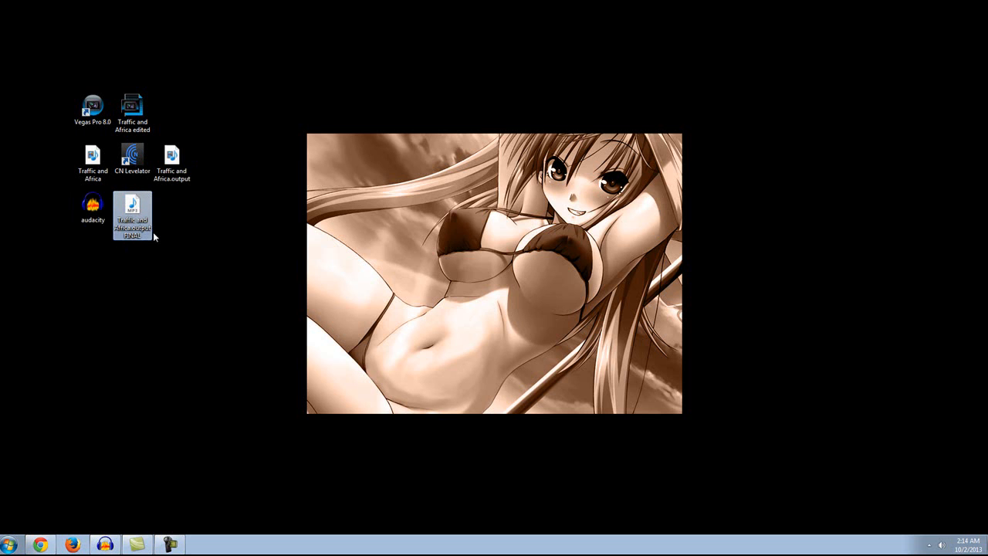